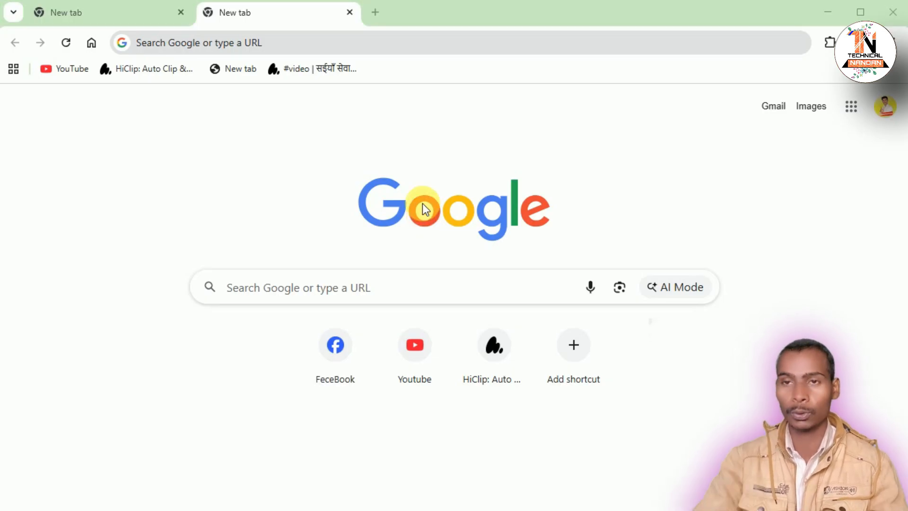
Search Google for 'fcs', open the UP Food & Civil Supplies site, and close the empty tab.
left_click(196, 49)
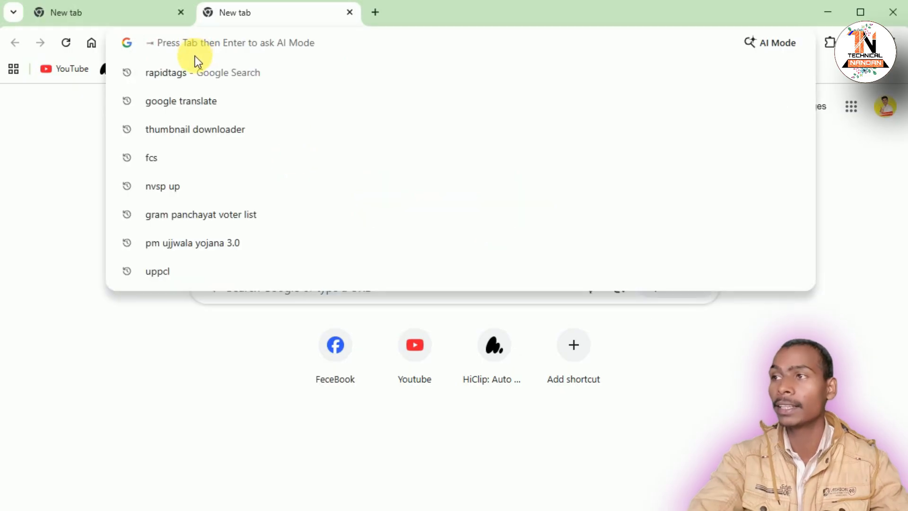
left_click(182, 154)
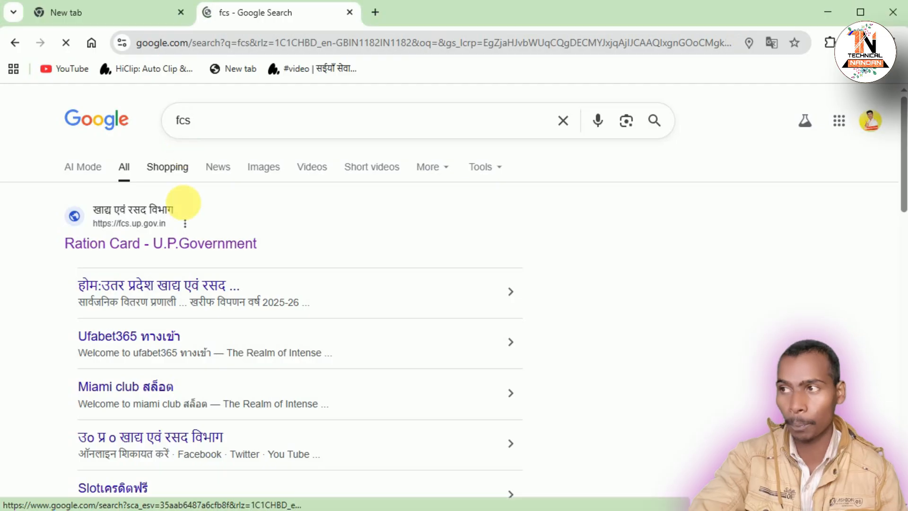
left_click(151, 253)
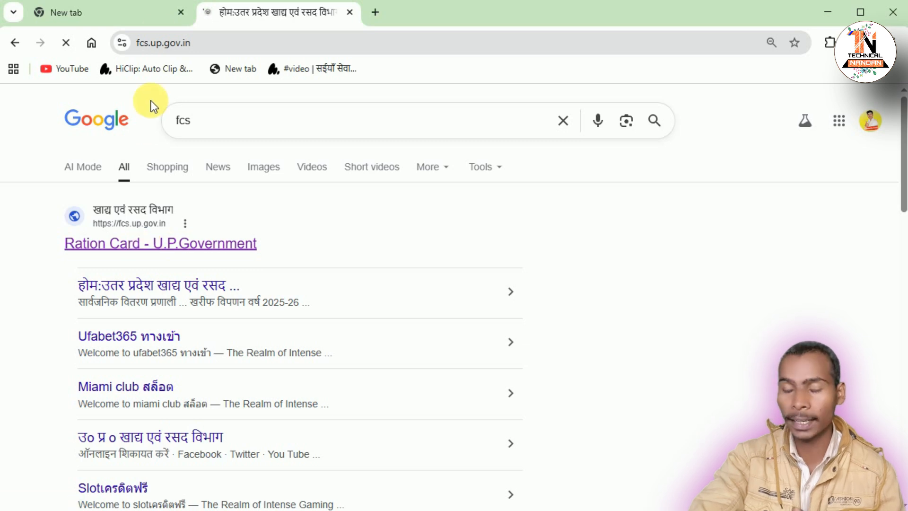
left_click(181, 13)
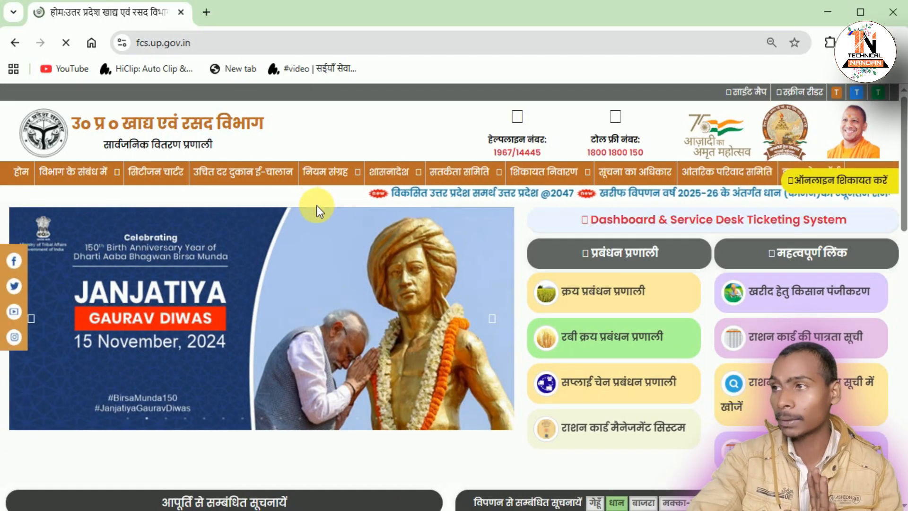
Dismiss the announcement popup and open the खरीद हेतु किसान पंजीकरण farmer registration page.
scroll(317, 205, "down", 1)
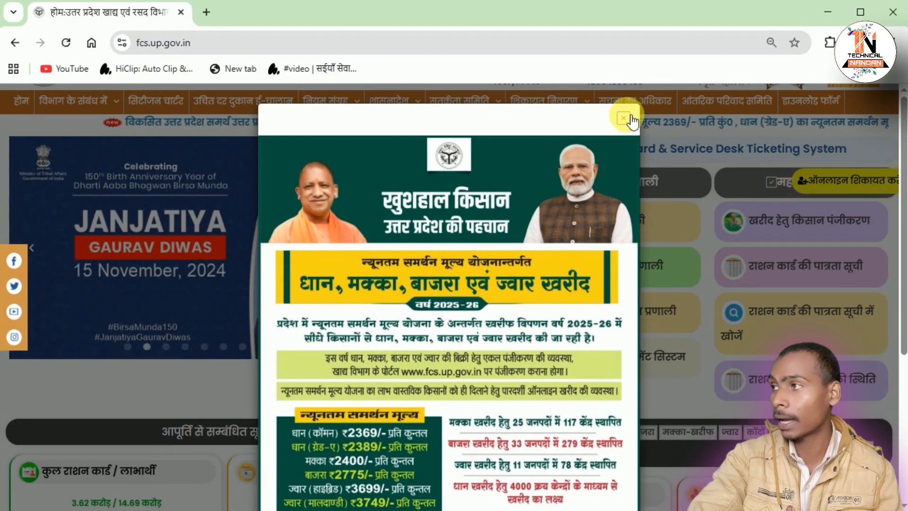
left_click(623, 118)
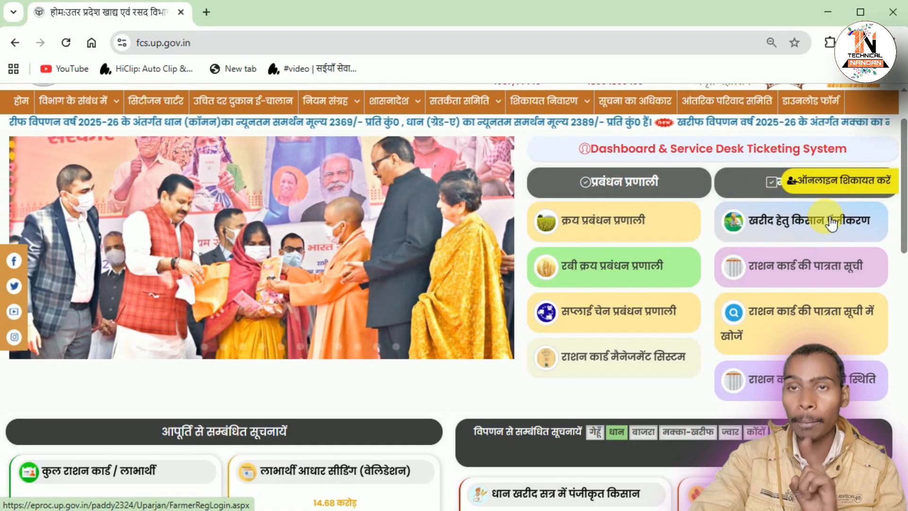
left_click(828, 221)
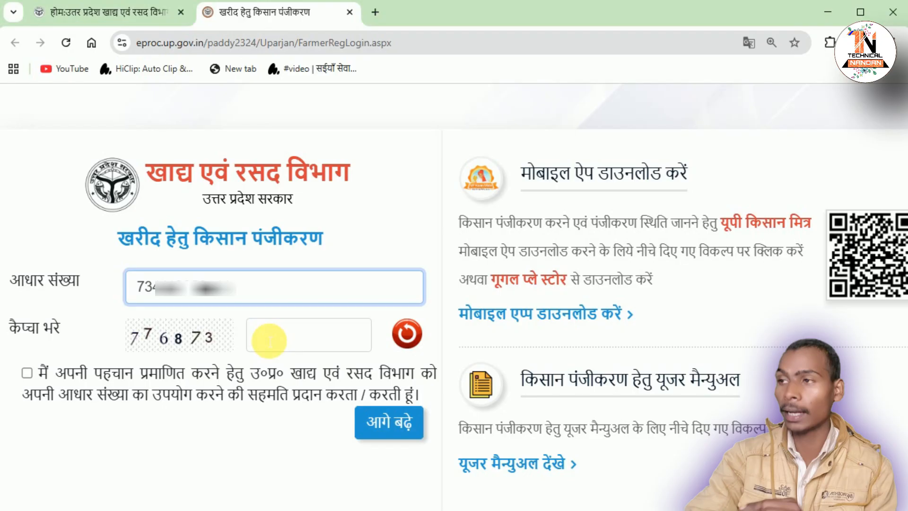
Fill in the captcha and give consent for using the Aadhaar number.
left_click(270, 336)
type("7")
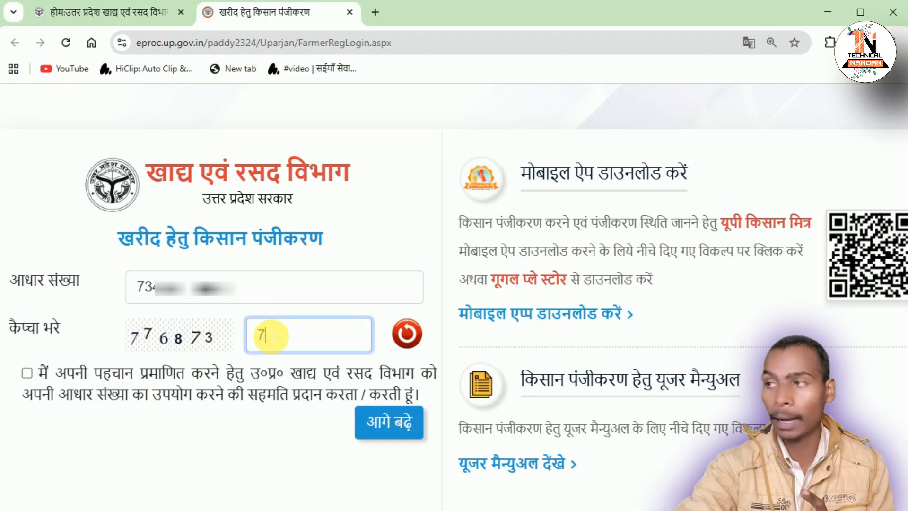
type("76873")
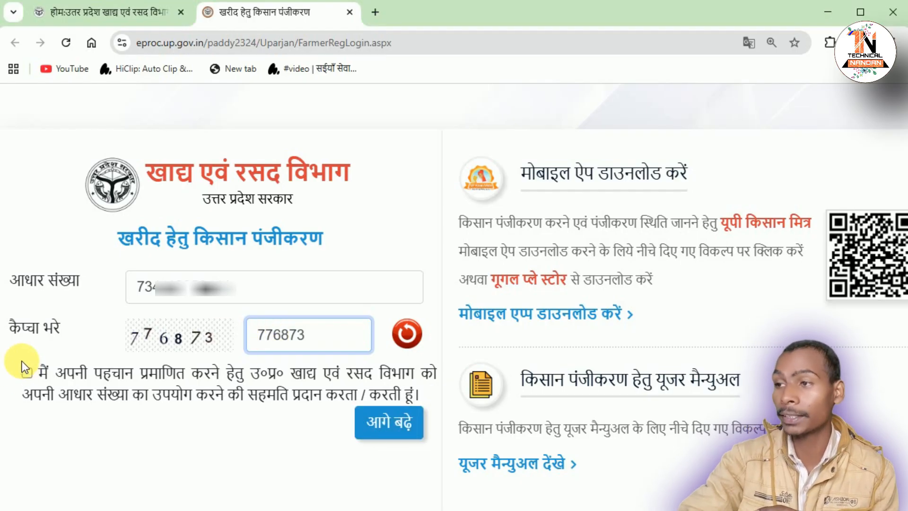
left_click(26, 373)
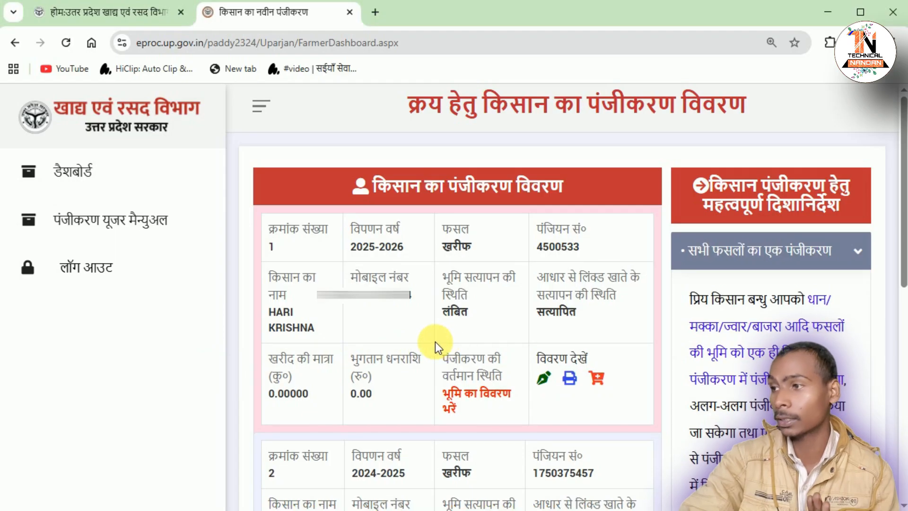
Open the print view of the 2025-2026 खरीफ registration form from the dashboard.
scroll(456, 324, "down", 1)
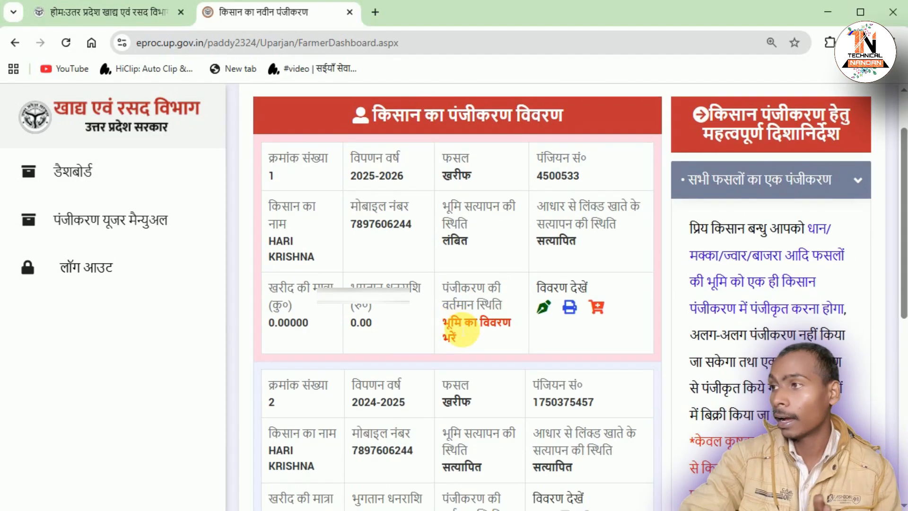
scroll(462, 329, "up", 1)
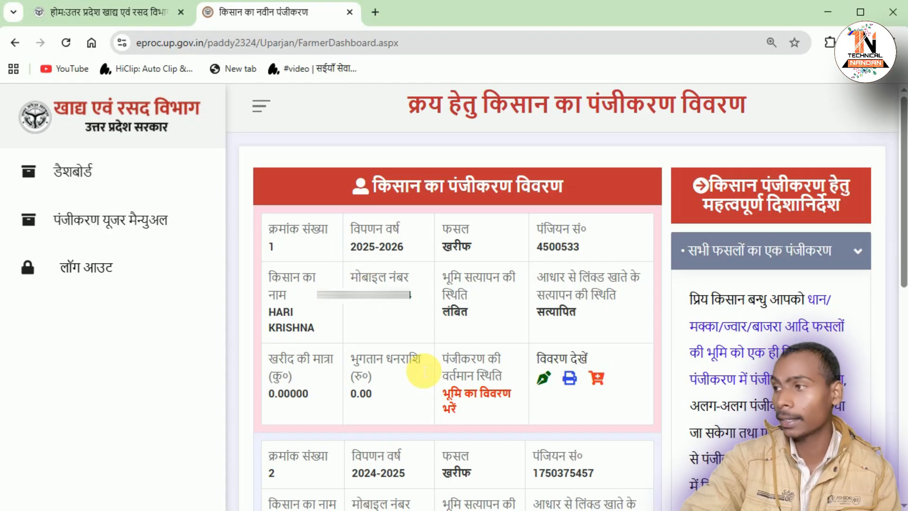
left_click(575, 386)
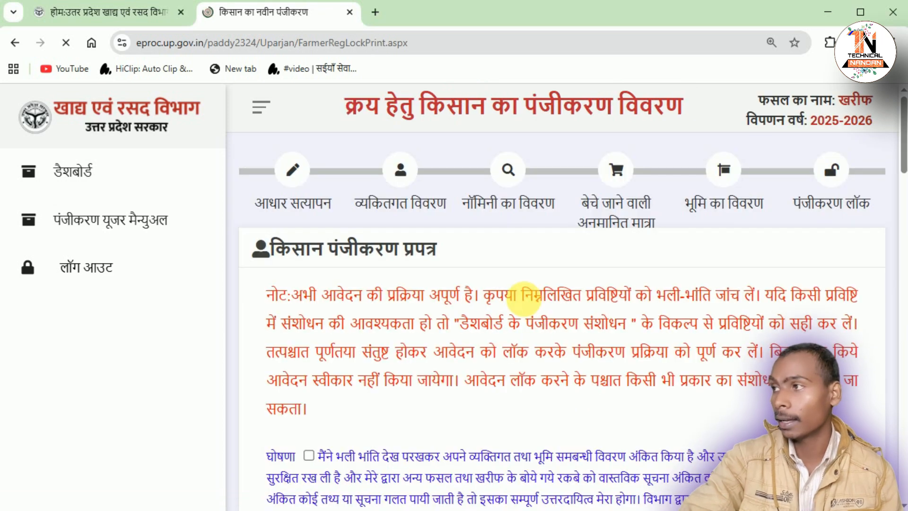
scroll(525, 298, "down", 4)
scroll(530, 302, "up", 4)
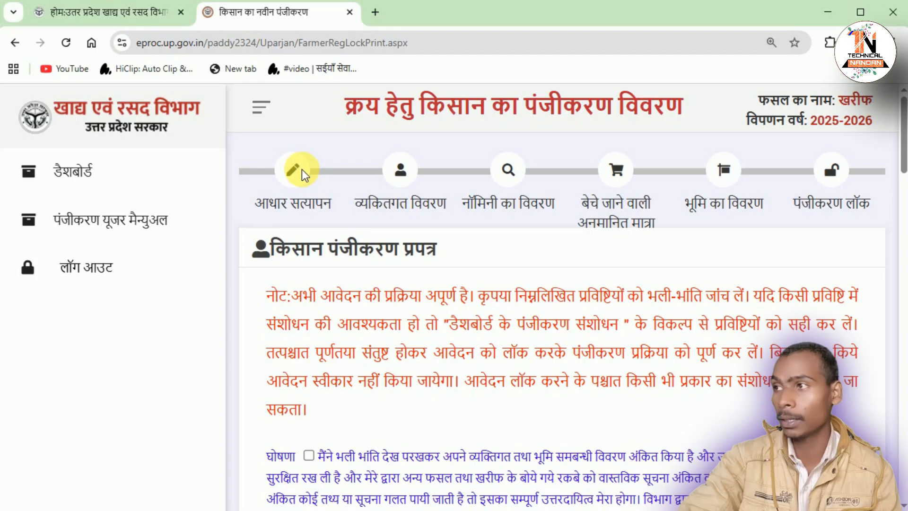
scroll(303, 203, "down", 4)
scroll(301, 208, "up", 4)
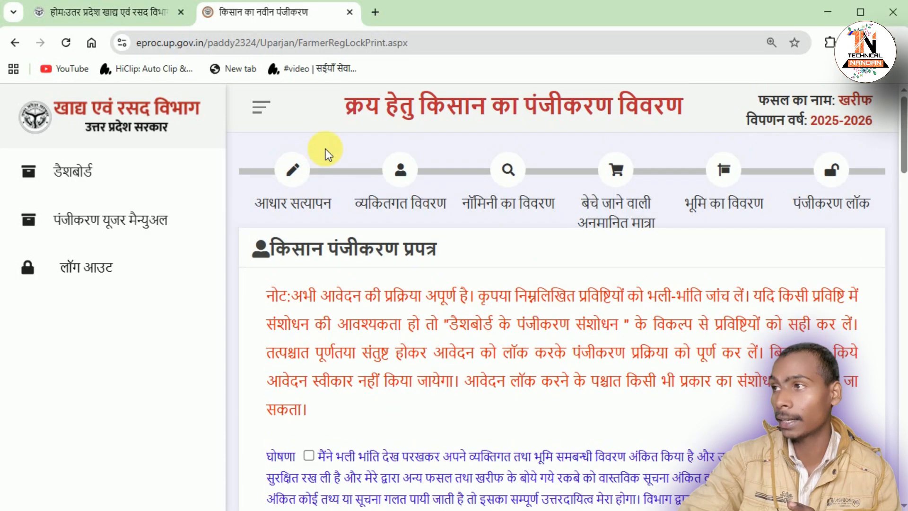
Review the व्यक्तिगत विवरण personal details form, submit it and acknowledge the saved message.
left_click(400, 177)
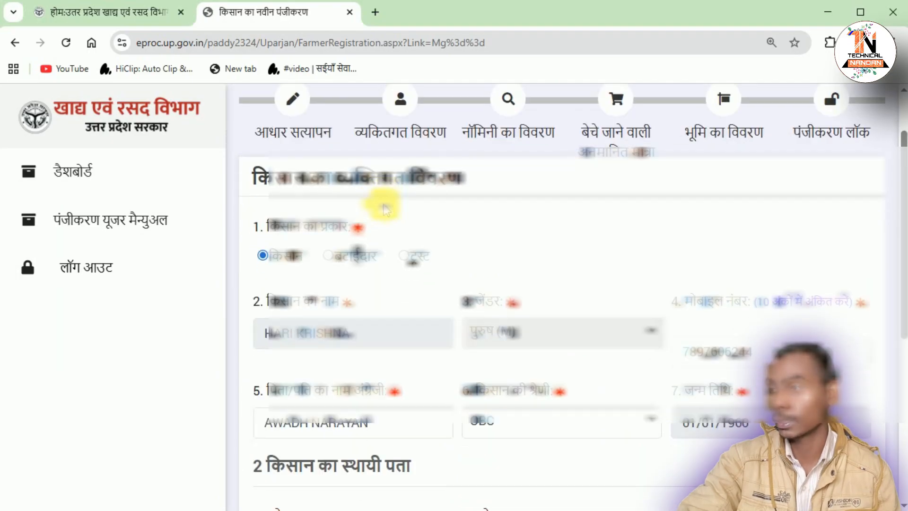
scroll(382, 203, "down", 3)
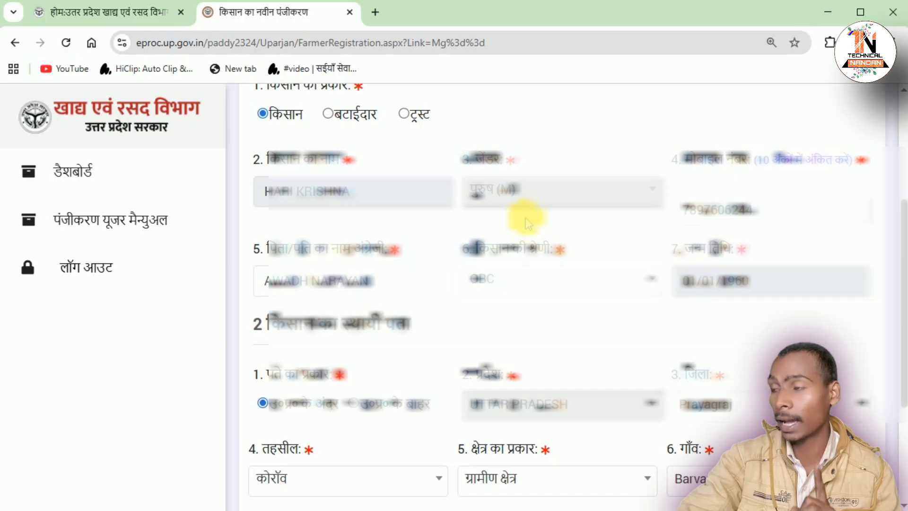
scroll(525, 218, "down", 3)
scroll(526, 217, "up", 3)
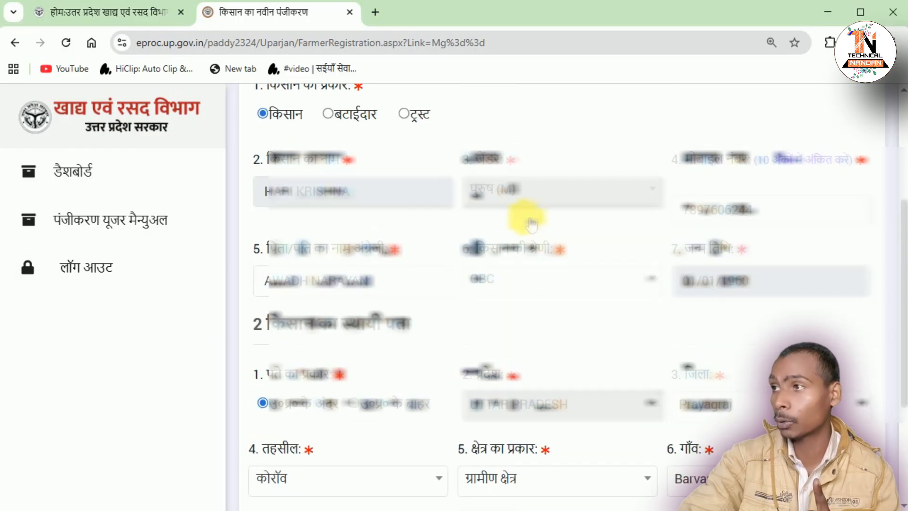
scroll(525, 218, "down", 4)
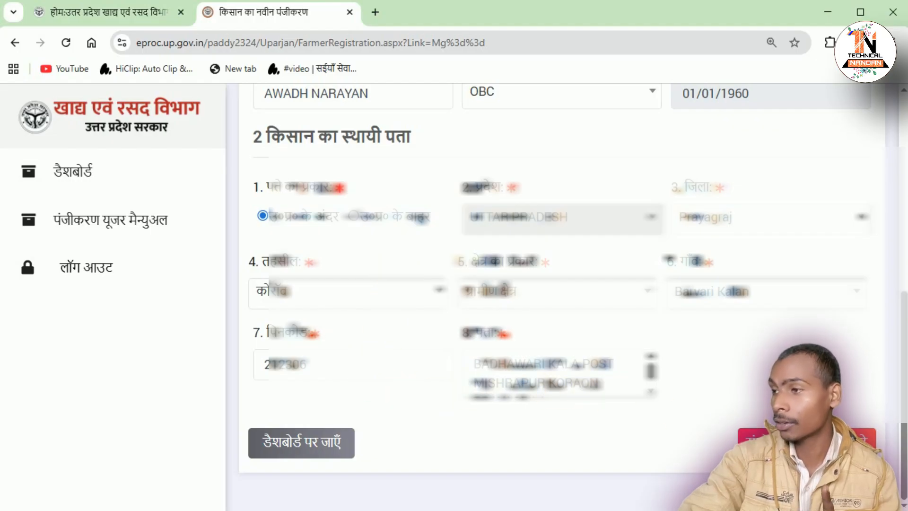
left_click(807, 444)
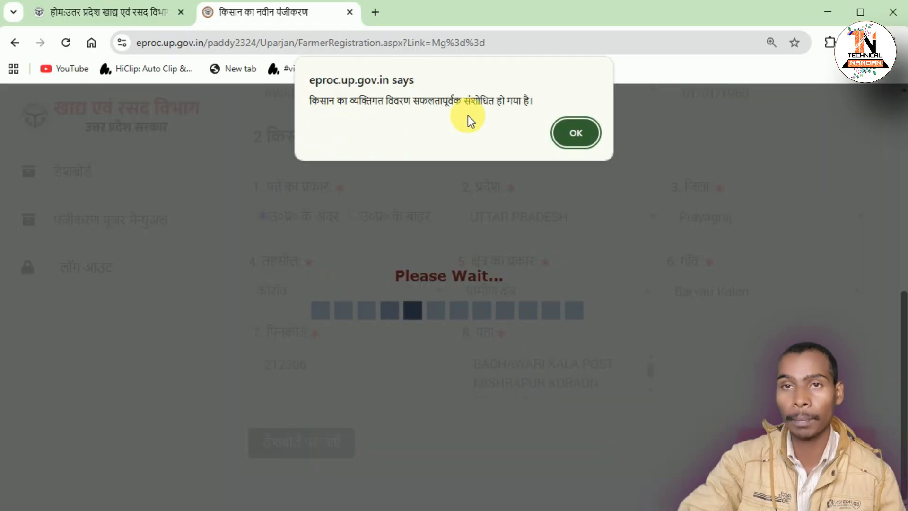
left_click(560, 135)
scroll(431, 199, "up", 2)
Submit the son (पुत्र) nominee details with संशोधित करें एवं आगे बढ़े and acknowledge the alert.
scroll(430, 199, "down", 2)
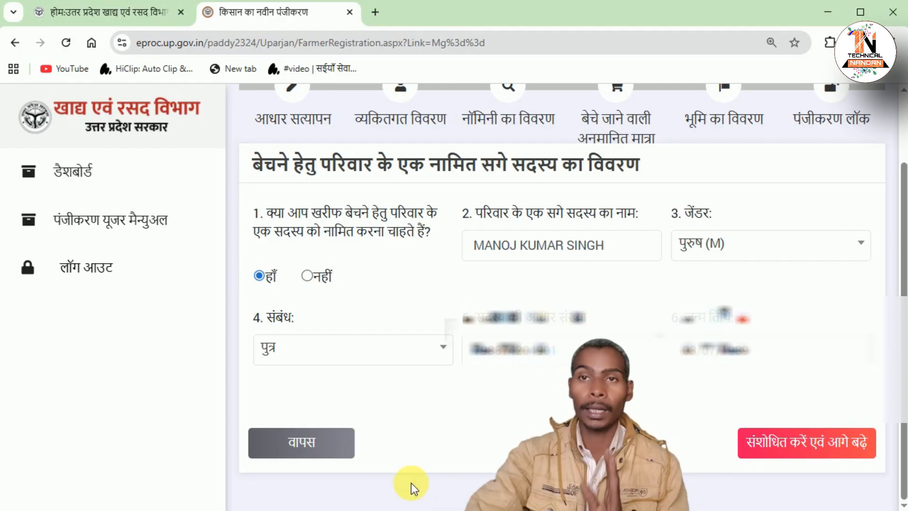
left_click(822, 450)
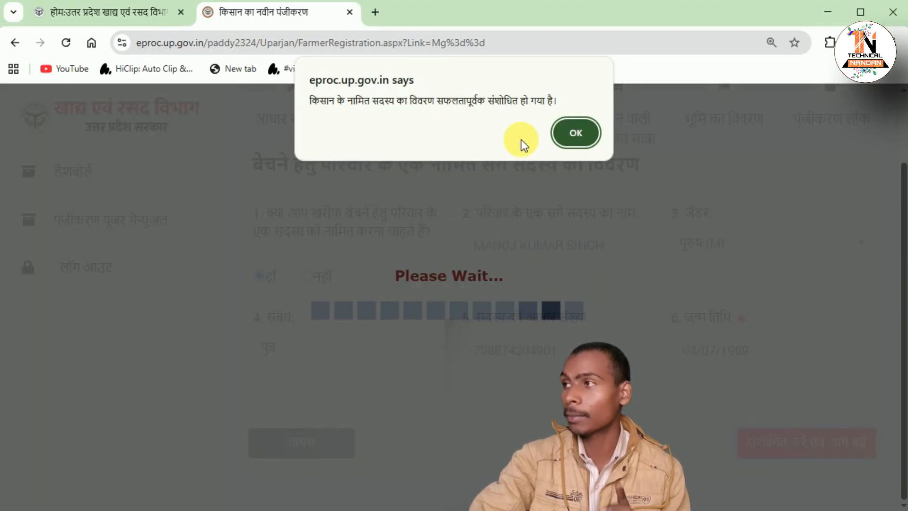
left_click(571, 134)
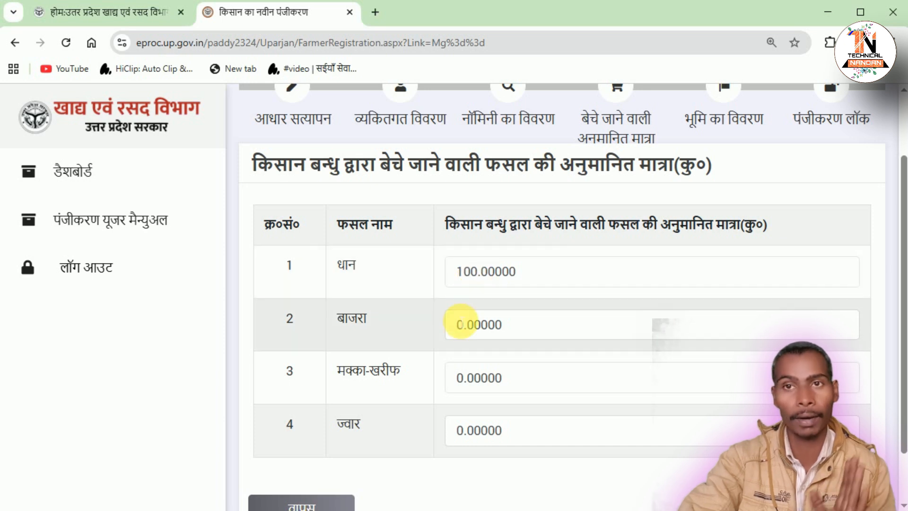
Keep धान at 100 quintals with other crops at 0, and dismiss the alert.
scroll(585, 302, "down", 1)
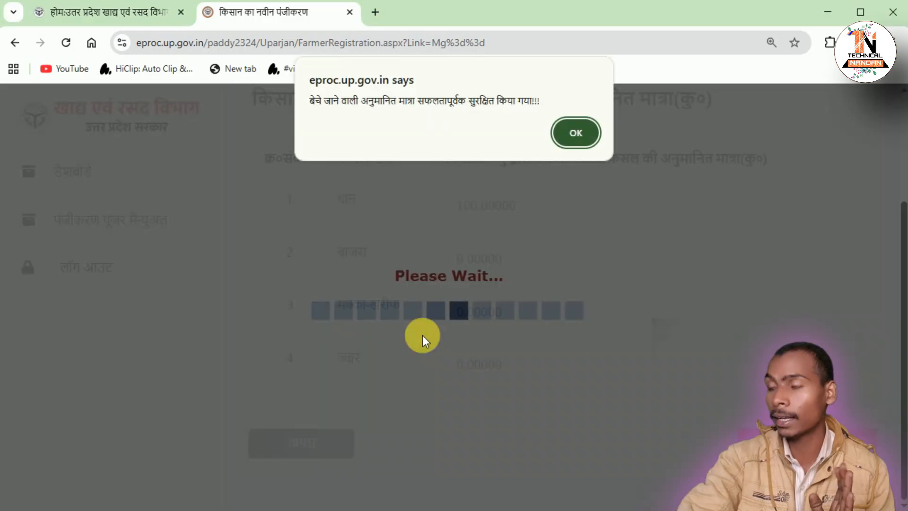
left_click(570, 130)
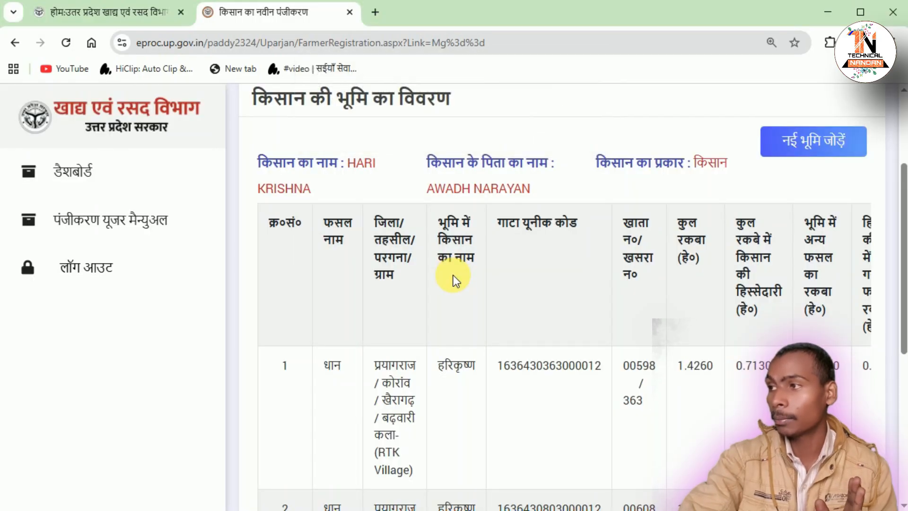
Review the two listed land parcels, then open the नई भूमि जोड़ें new land form.
scroll(455, 279, "down", 5)
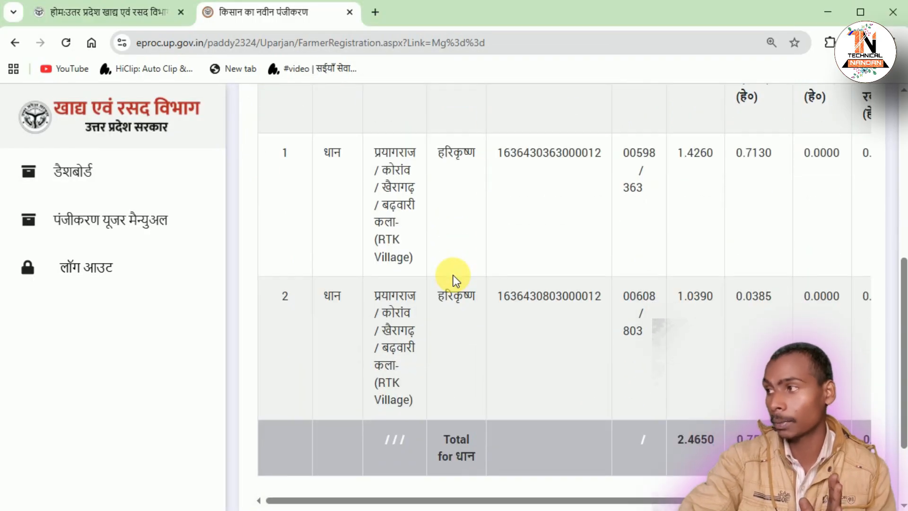
scroll(478, 264, "up", 4)
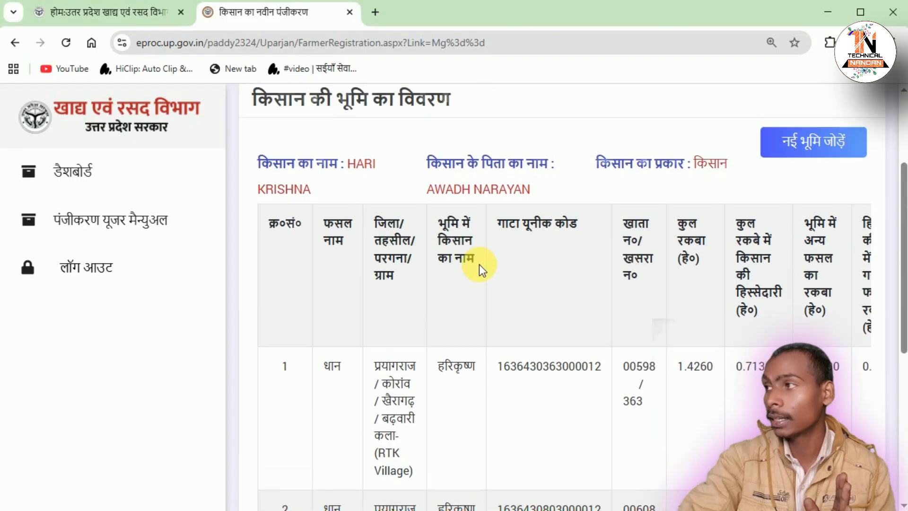
scroll(481, 268, "down", 1)
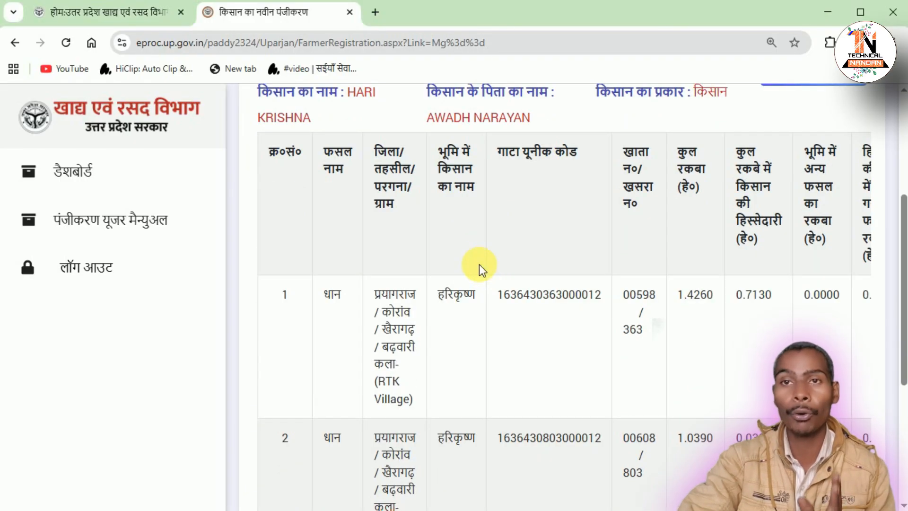
scroll(478, 264, "down", 5)
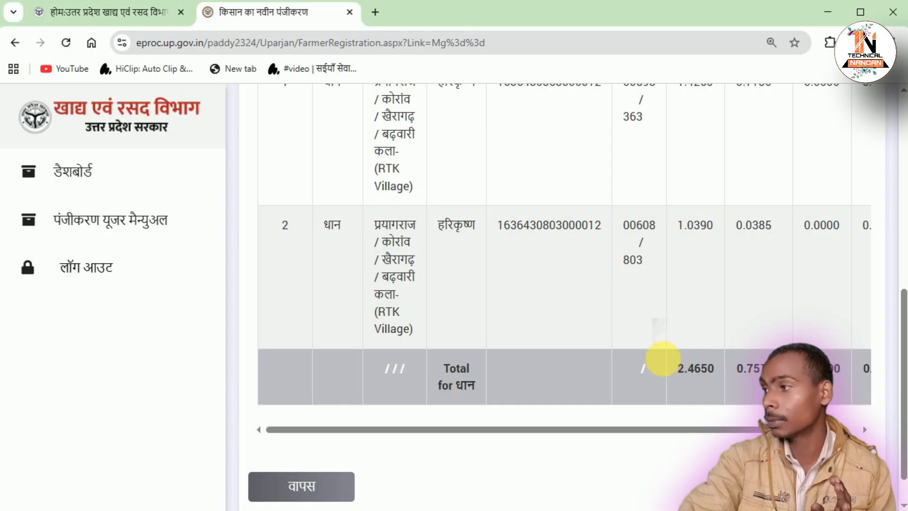
scroll(611, 285, "up", 5)
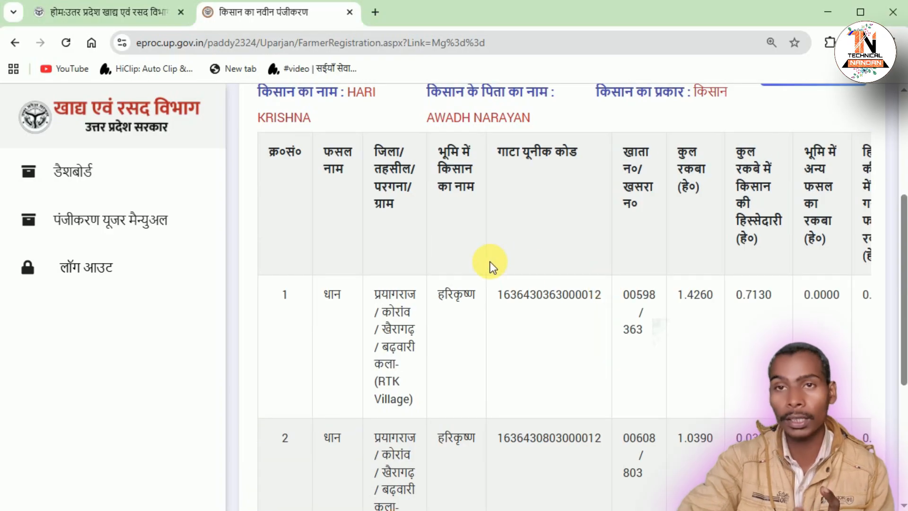
scroll(520, 242, "up", 3)
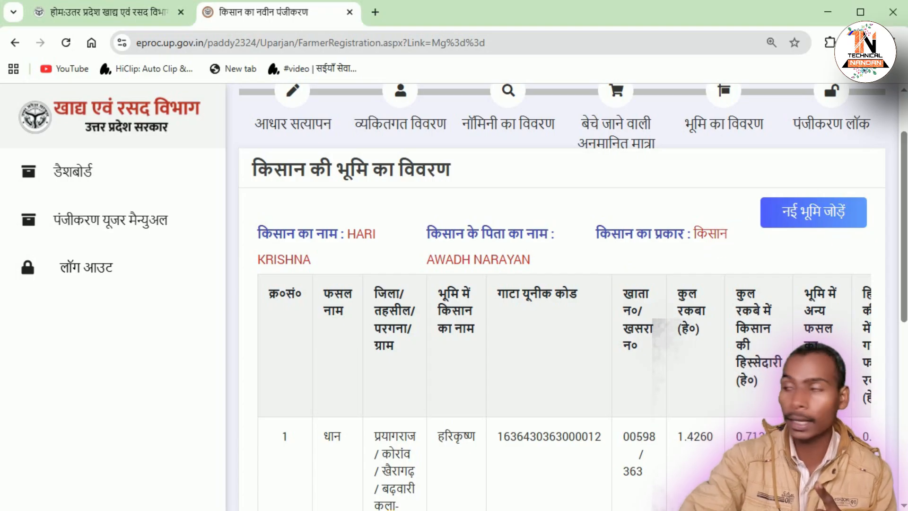
left_click(814, 215)
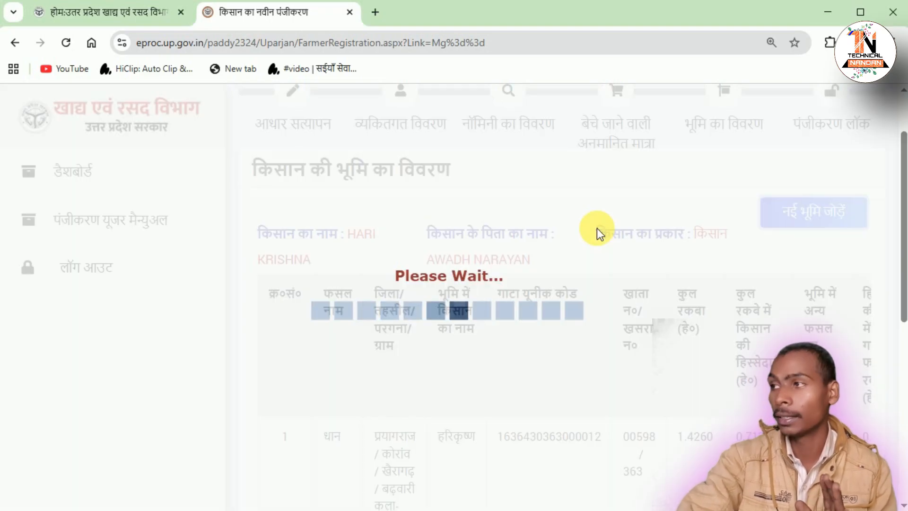
scroll(506, 225, "down", 3)
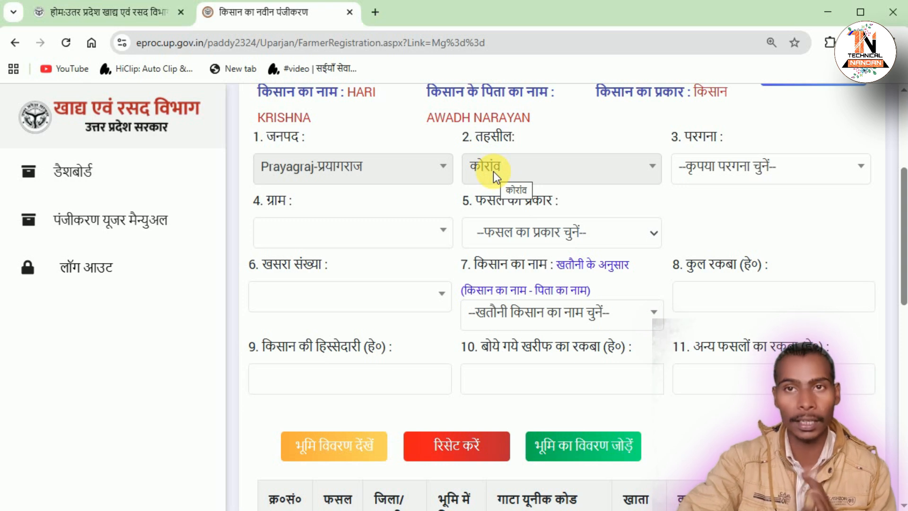
Set the pargana to खैरागढ़ and scroll through the ग्राम village list.
left_click(716, 172)
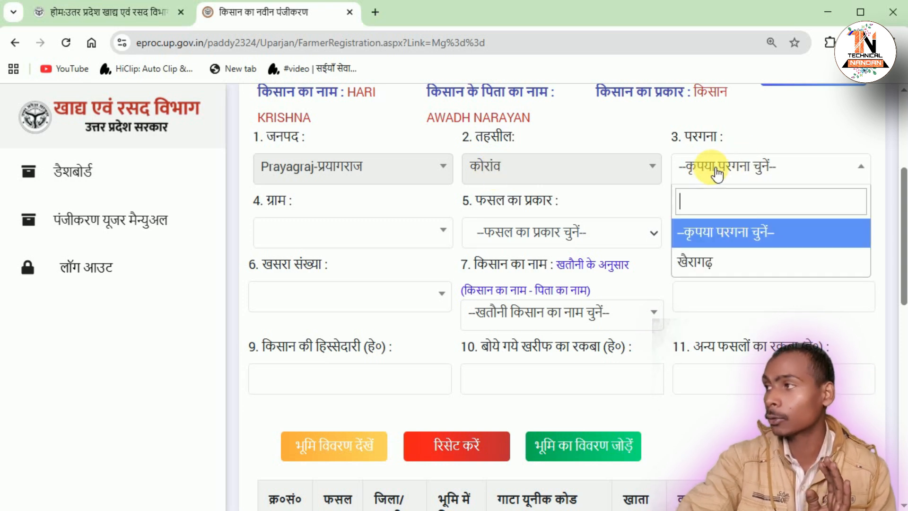
left_click(704, 263)
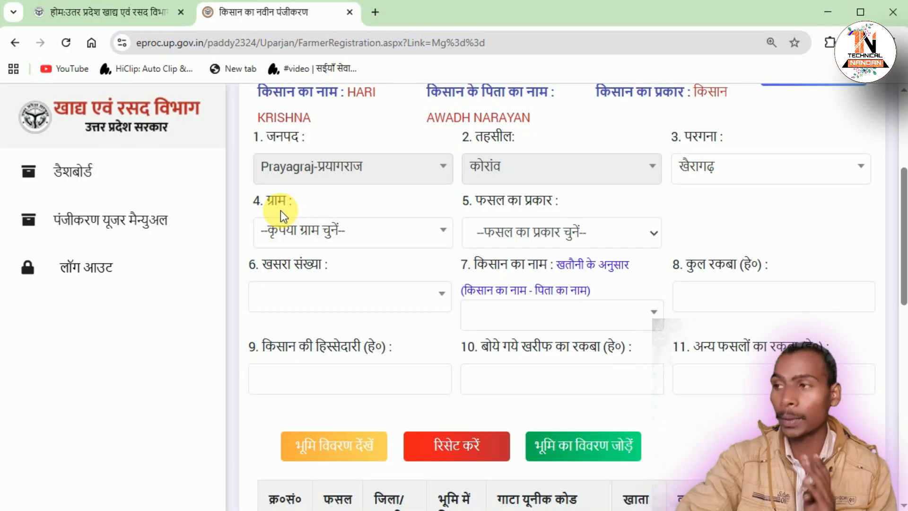
left_click(303, 232)
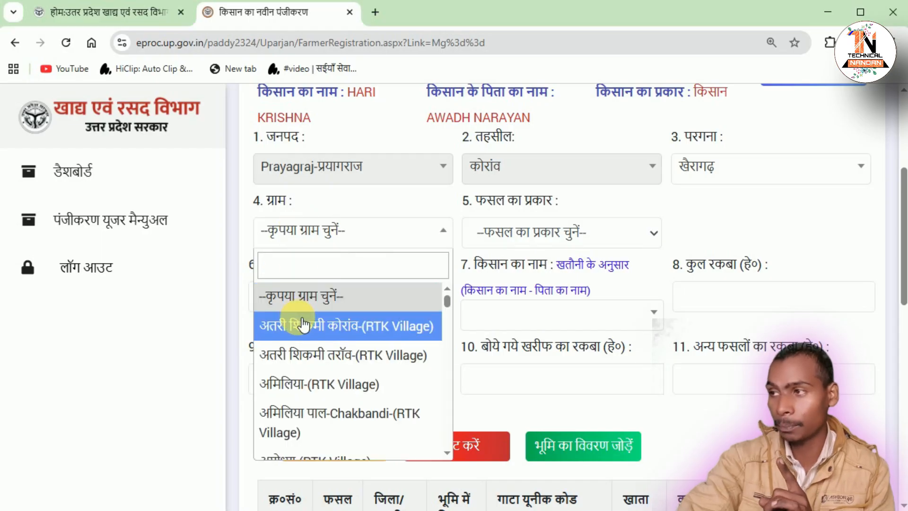
scroll(298, 319, "down", 5)
scroll(304, 326, "down", 10)
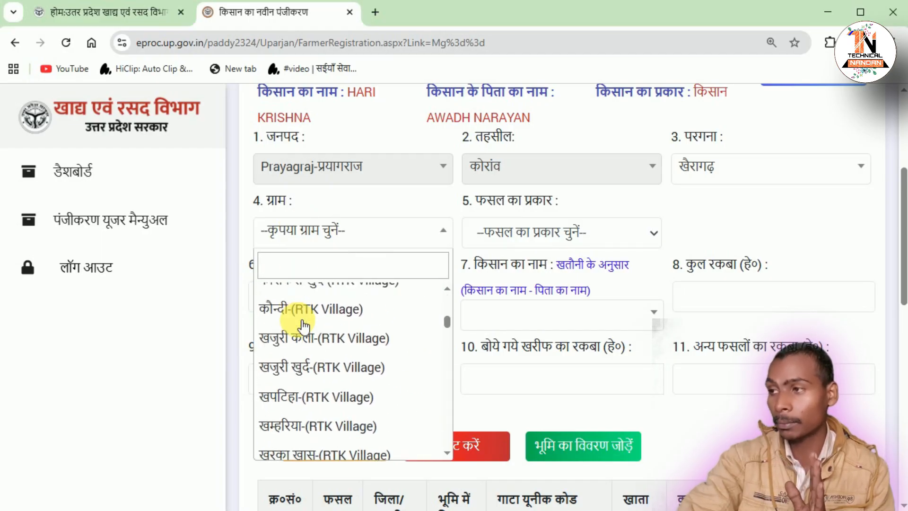
scroll(303, 326, "down", 12)
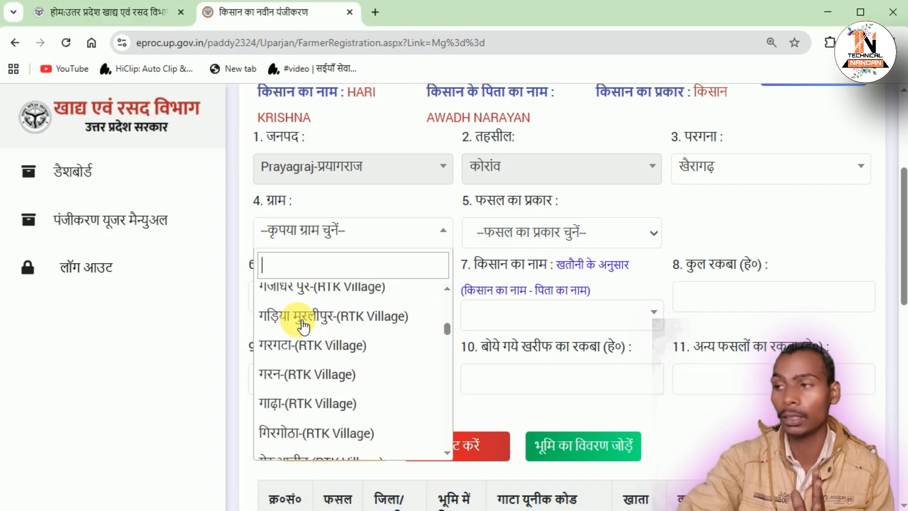
scroll(304, 326, "down", 15)
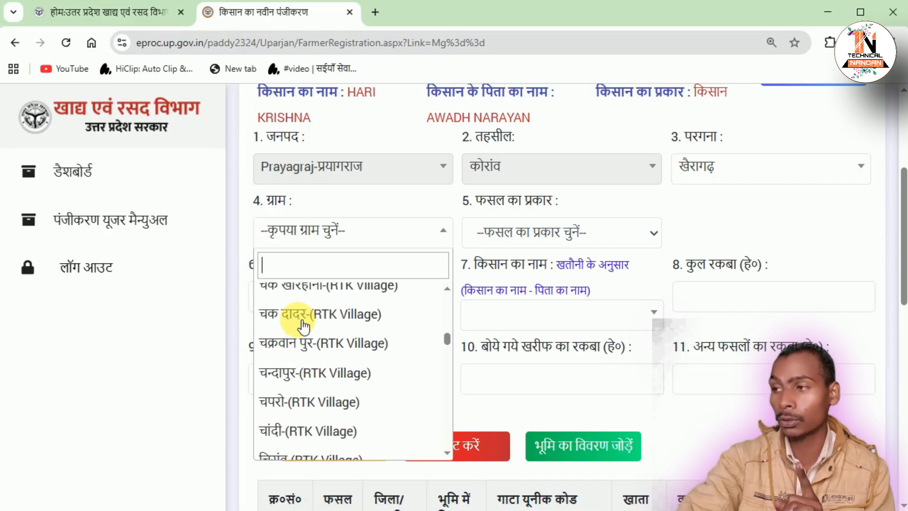
scroll(303, 326, "down", 15)
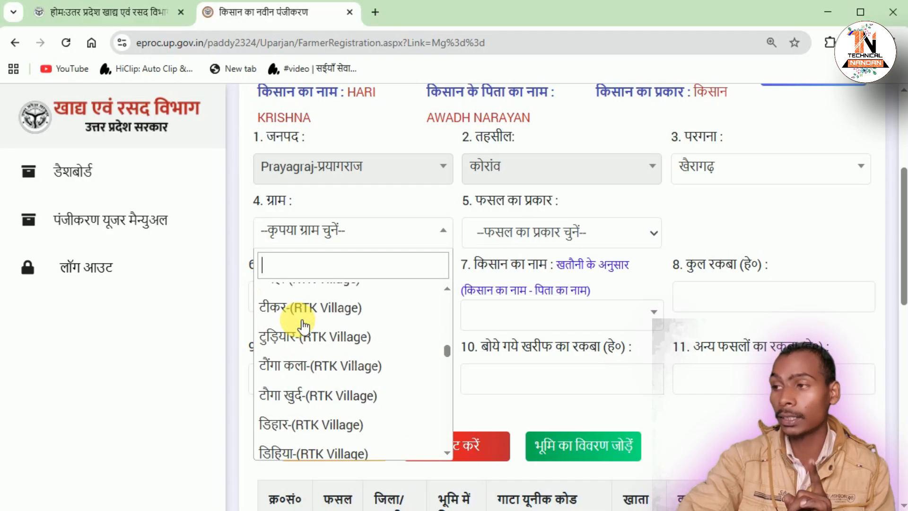
scroll(303, 327, "down", 15)
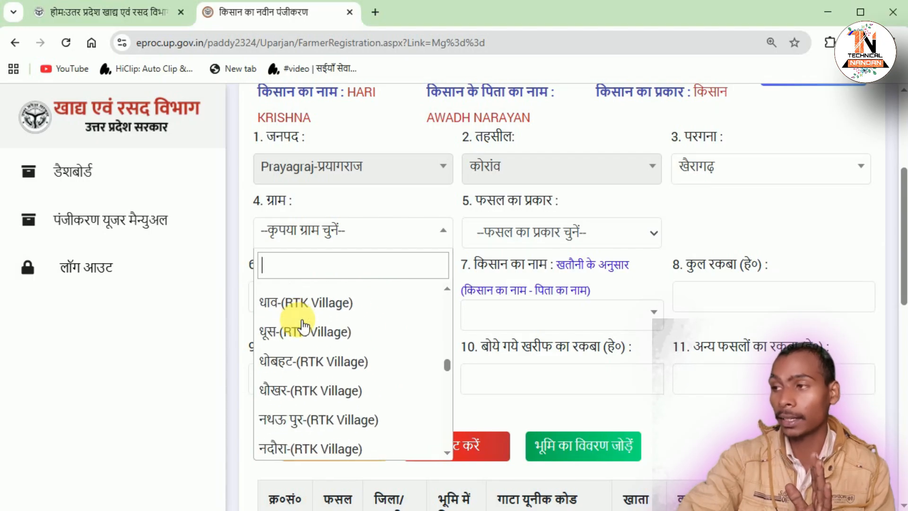
scroll(303, 327, "down", 15)
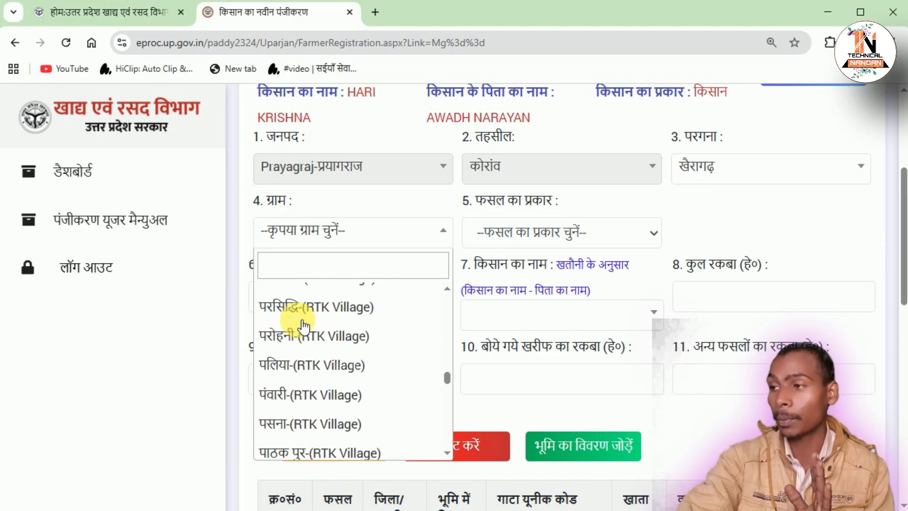
scroll(303, 326, "down", 3)
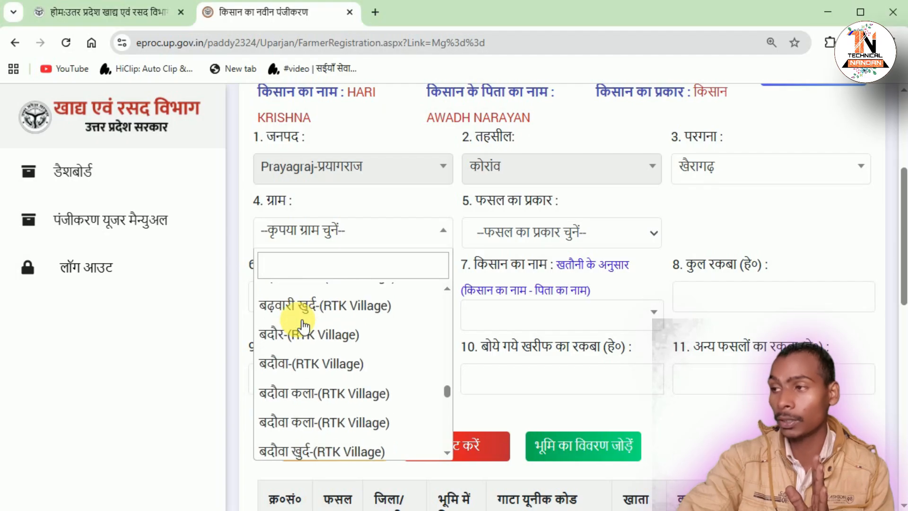
scroll(304, 324, "up", 3)
scroll(322, 319, "down", 2)
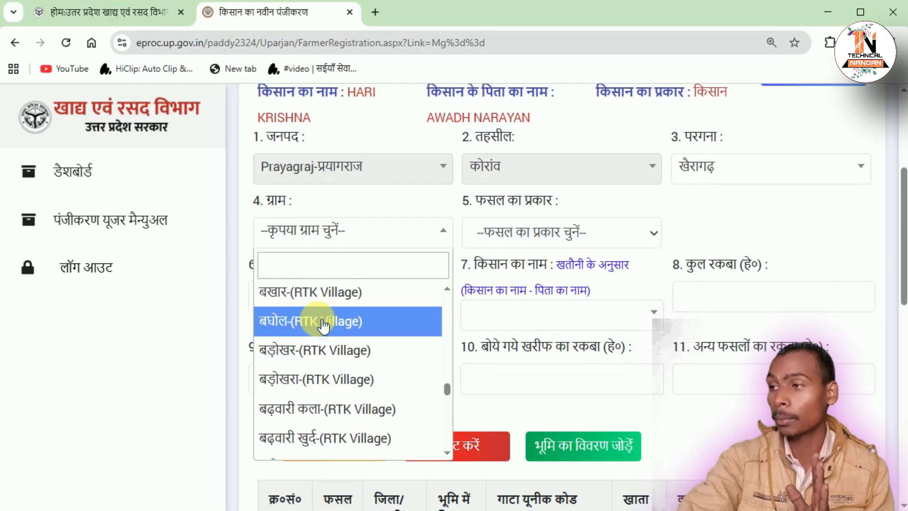
Choose village बढ़वारी कला-(RTK Village) and crop धान, then view the khasra and farmer-name options.
left_click(305, 346)
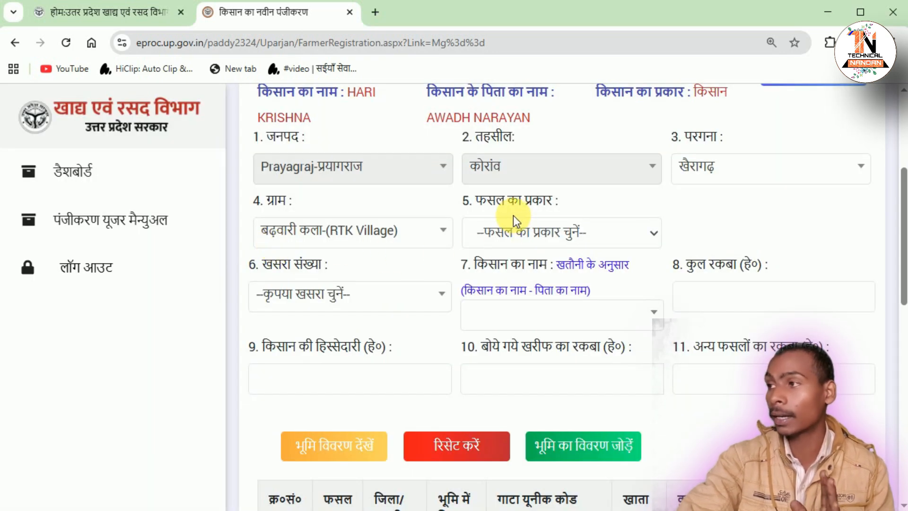
left_click(516, 232)
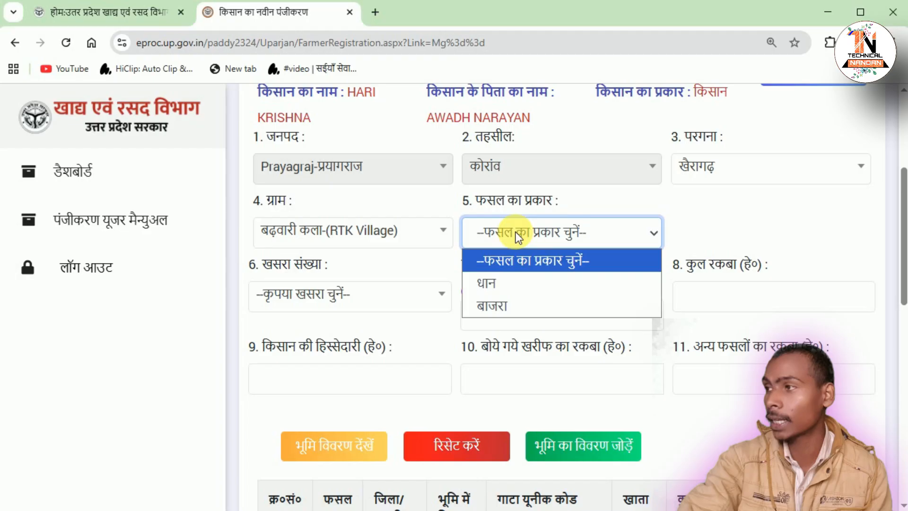
left_click(503, 283)
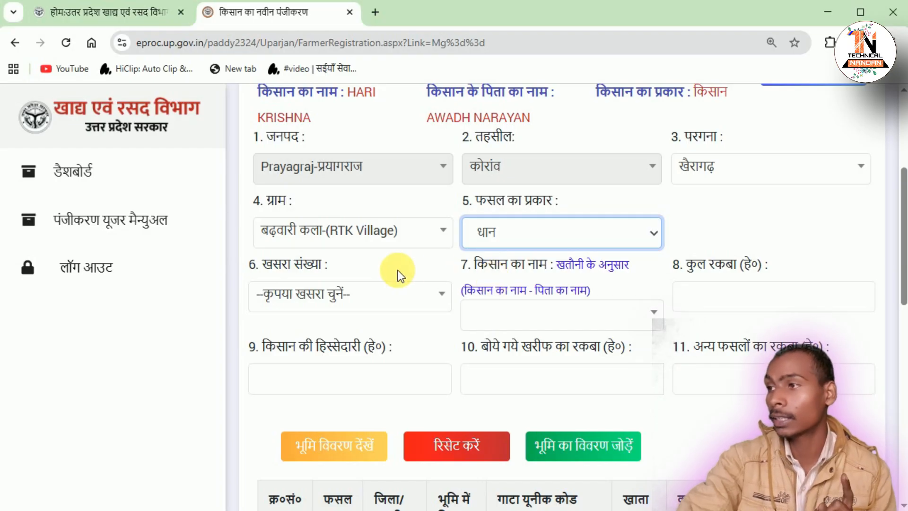
left_click(305, 296)
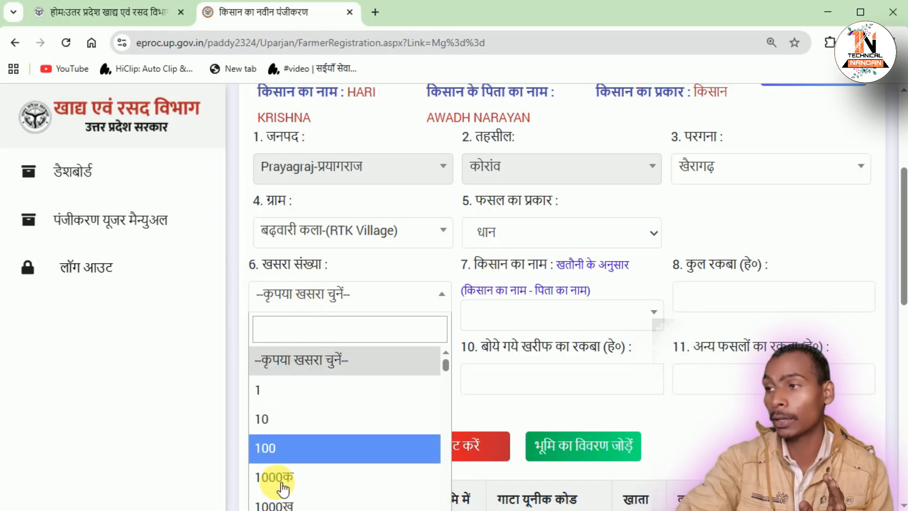
left_click(518, 317)
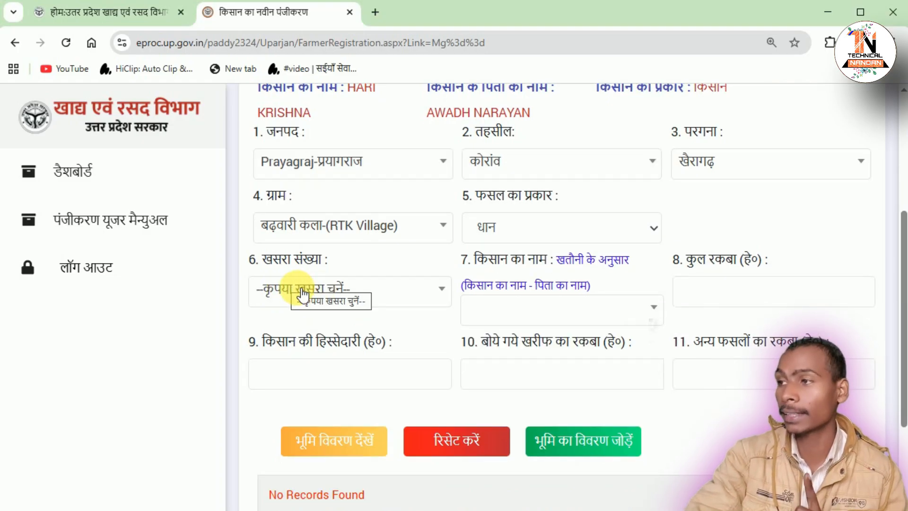
Select khasra number 803 in the land details form.
left_click(315, 293)
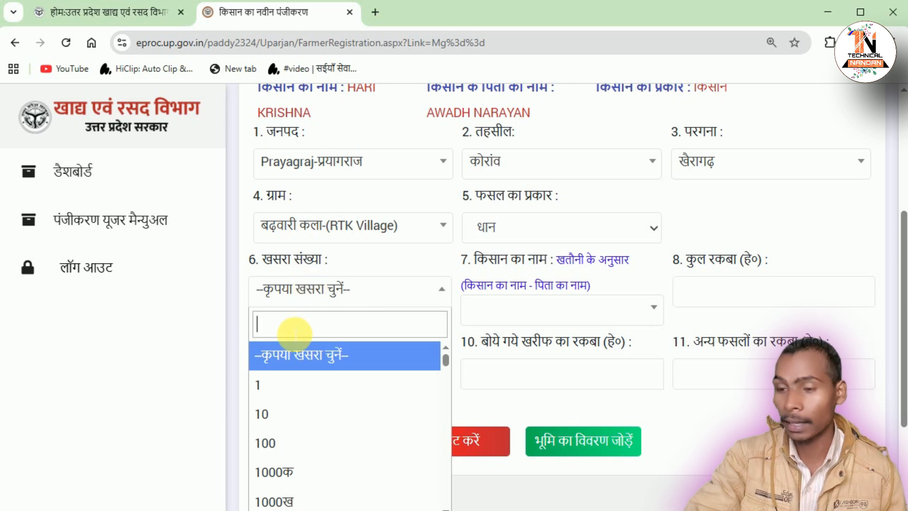
type("803")
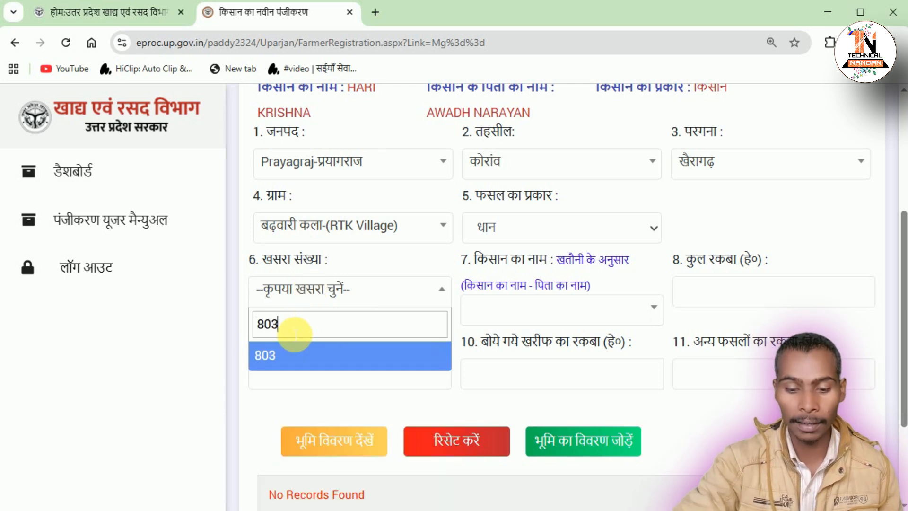
left_click(290, 356)
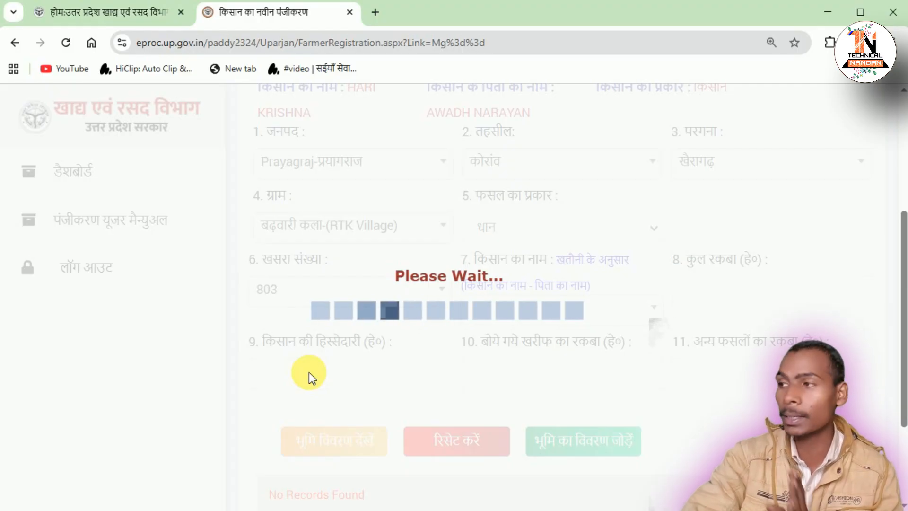
Choose the registering farmer's name so the 0.0385 ha share fills in.
left_click(517, 308)
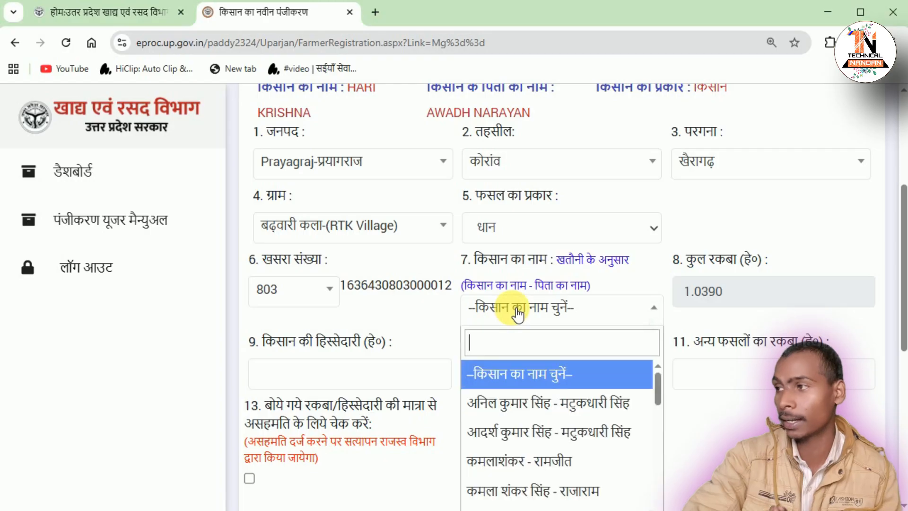
scroll(521, 376, "down", 3)
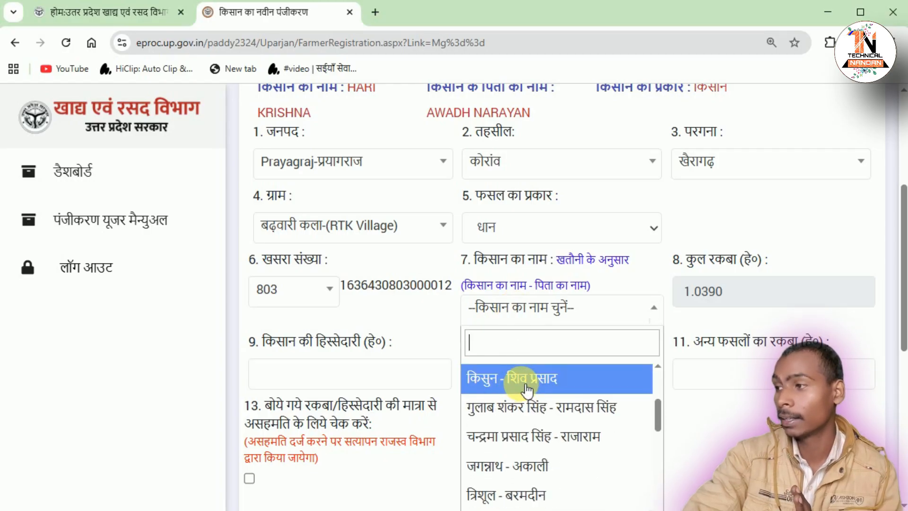
scroll(544, 454, "down", 1)
scroll(546, 451, "down", 5)
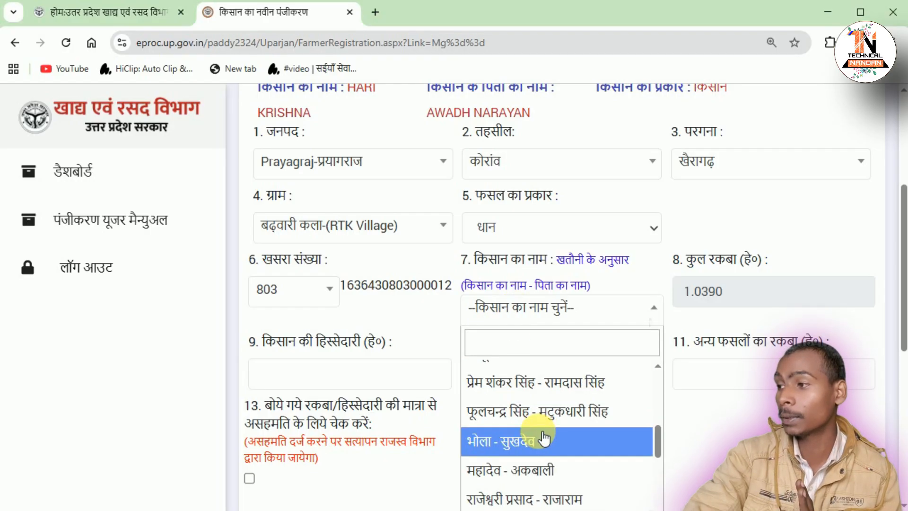
scroll(544, 438, "down", 1)
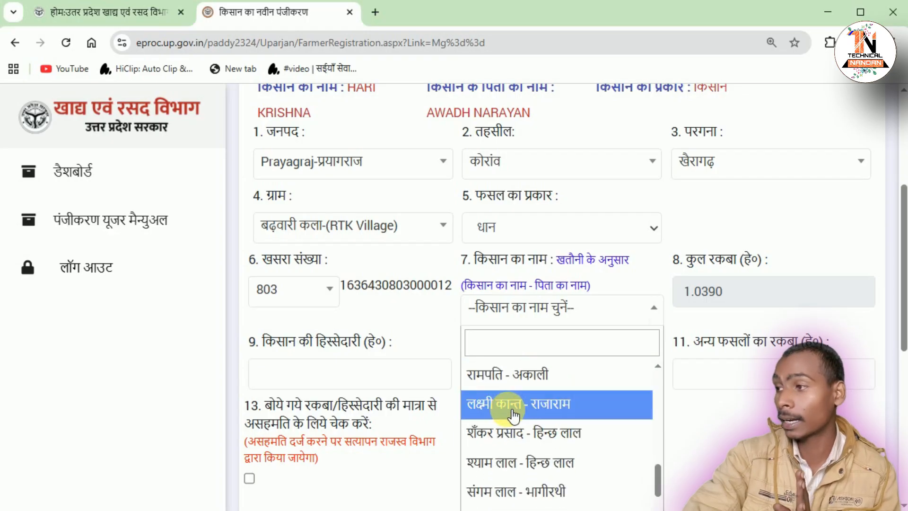
scroll(517, 412, "down", 3)
scroll(515, 416, "down", 1)
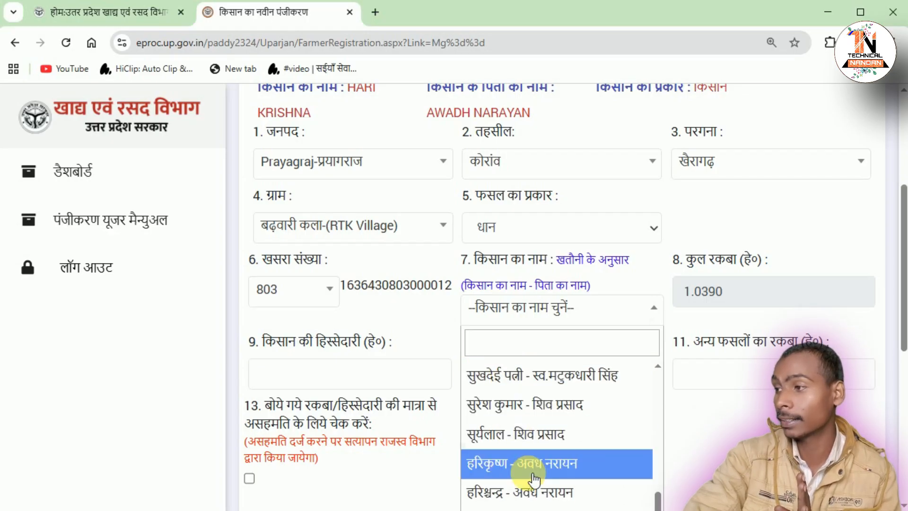
left_click(503, 468)
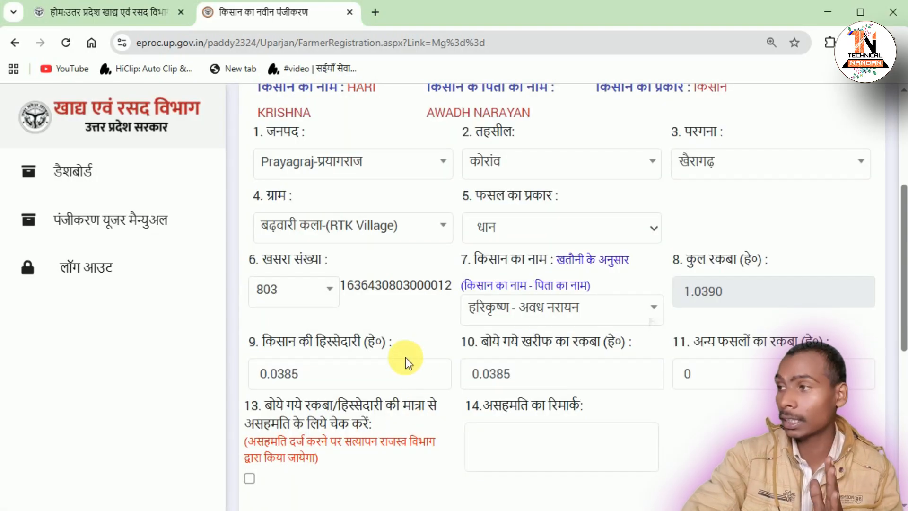
Add khasra 803's paddy parcel (1.0390 ha total, 0.0385 ha share) to the land table.
scroll(323, 324, "down", 1)
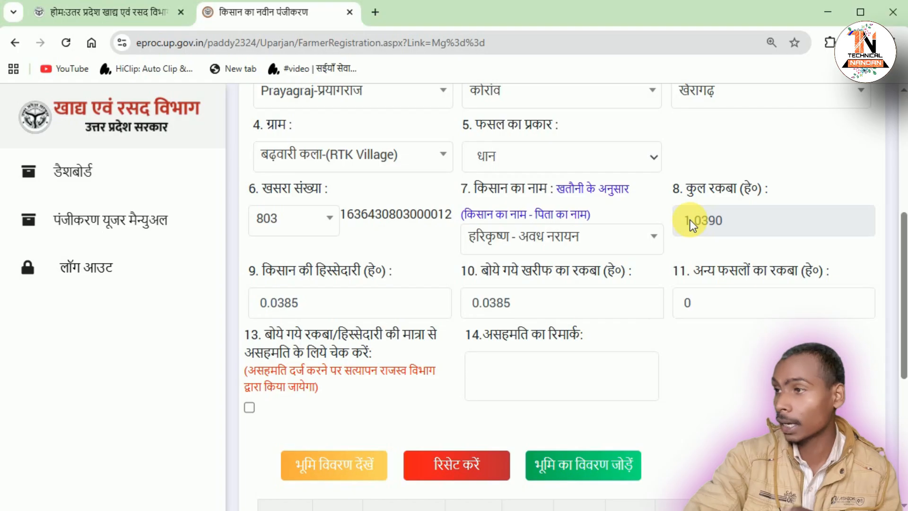
left_click(249, 409)
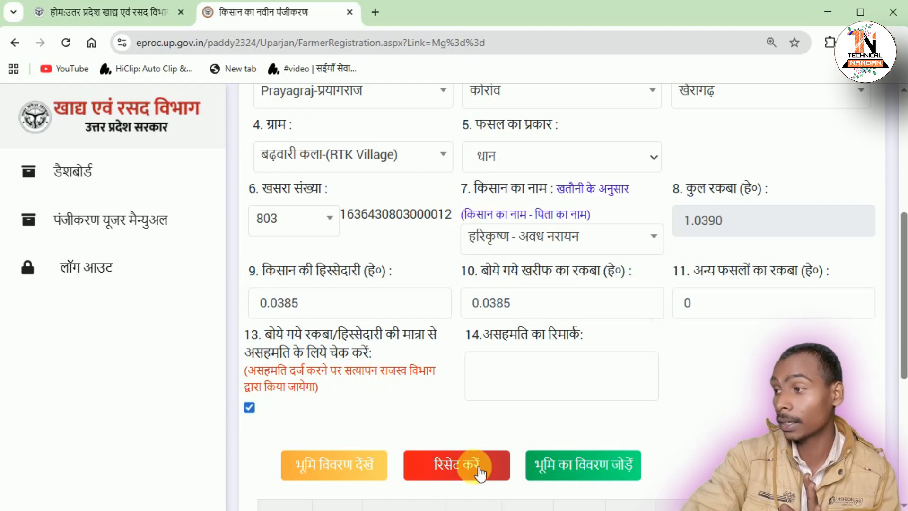
left_click(578, 469)
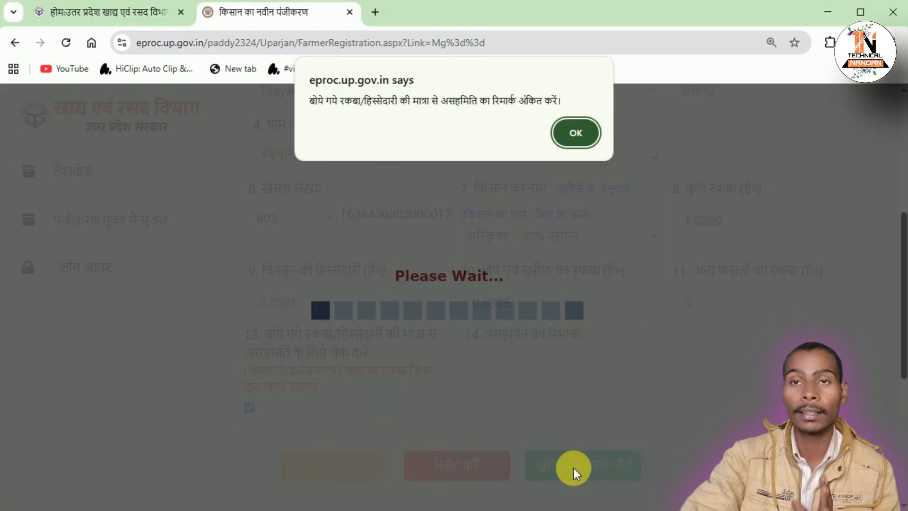
left_click(585, 126)
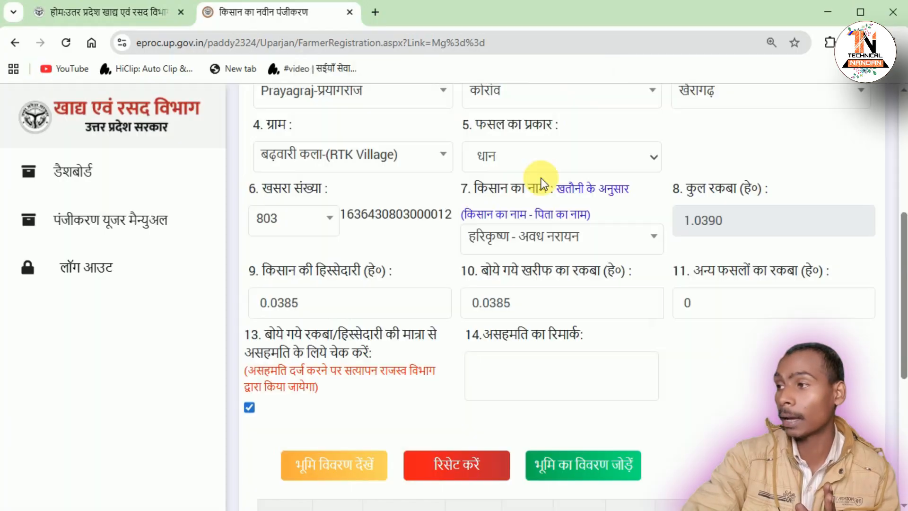
left_click(249, 408)
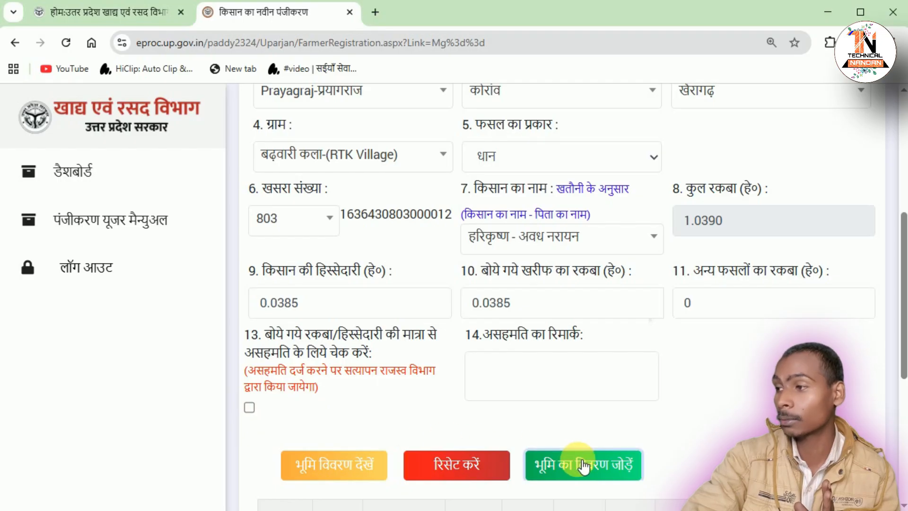
left_click(569, 451)
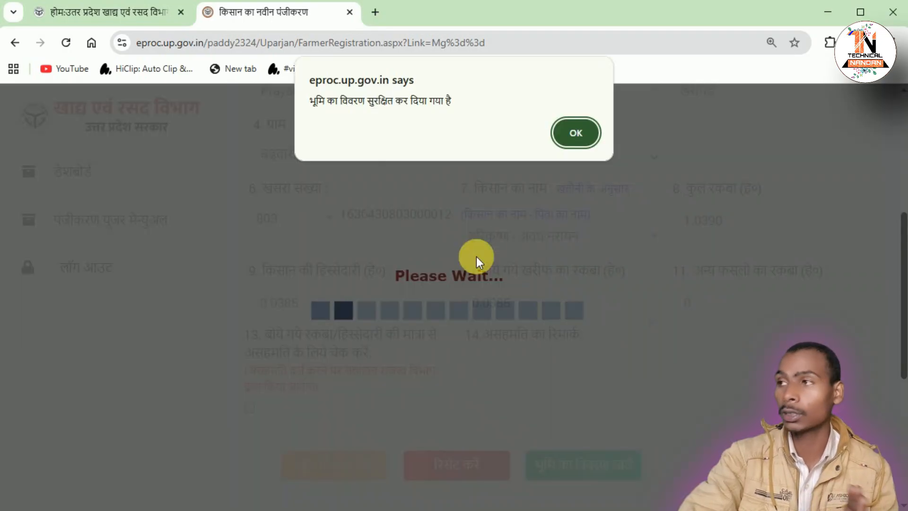
left_click(586, 132)
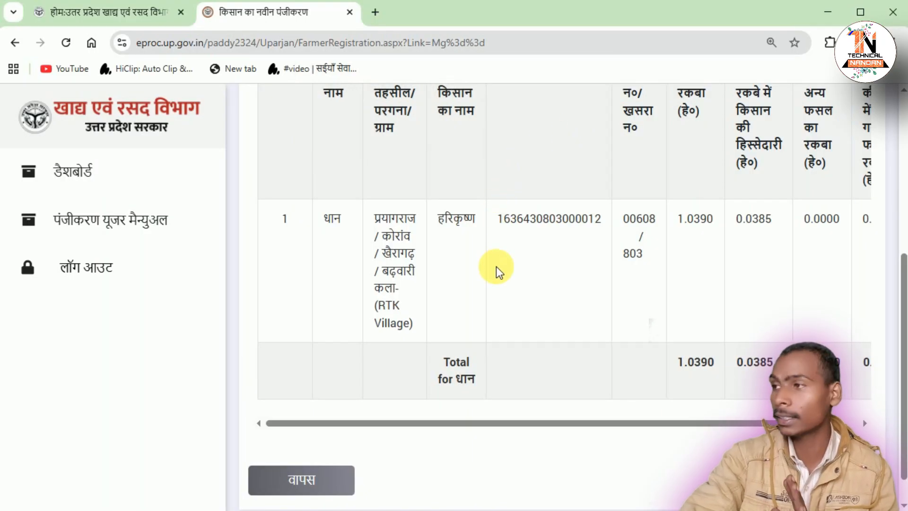
scroll(496, 266, "up", 5)
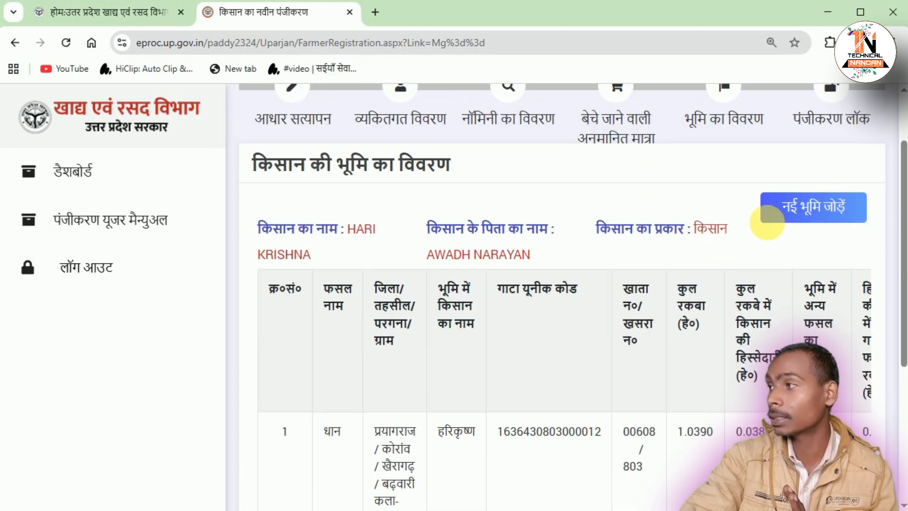
Add khasra 363 as another paddy parcel with the farmer's 0.7130 ha share.
left_click(811, 207)
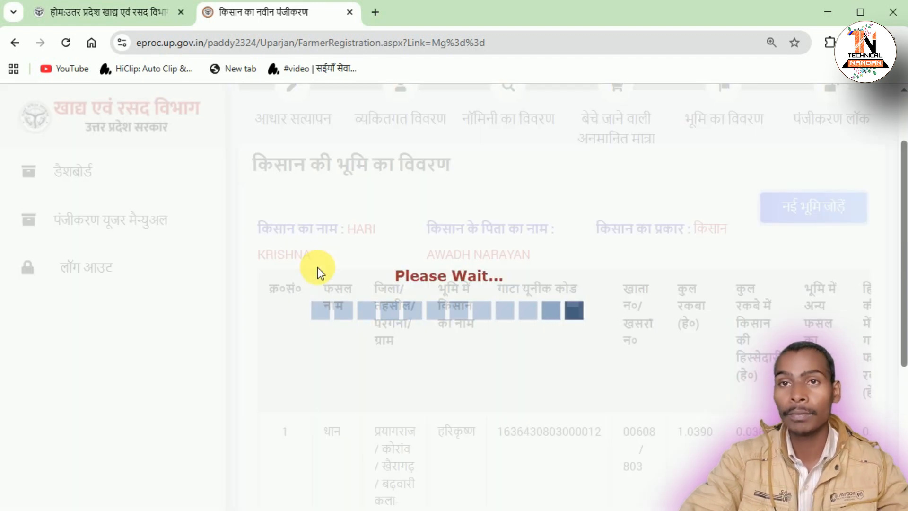
scroll(240, 282, "down", 3)
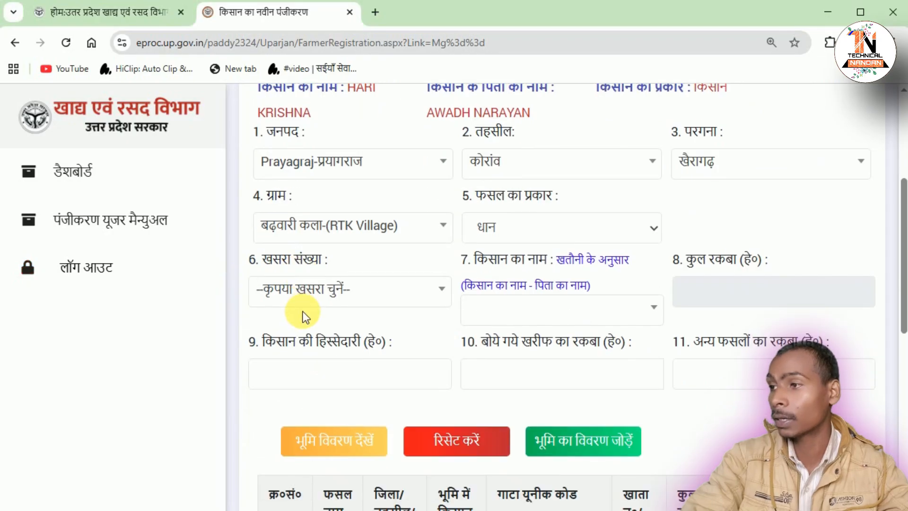
left_click(364, 293)
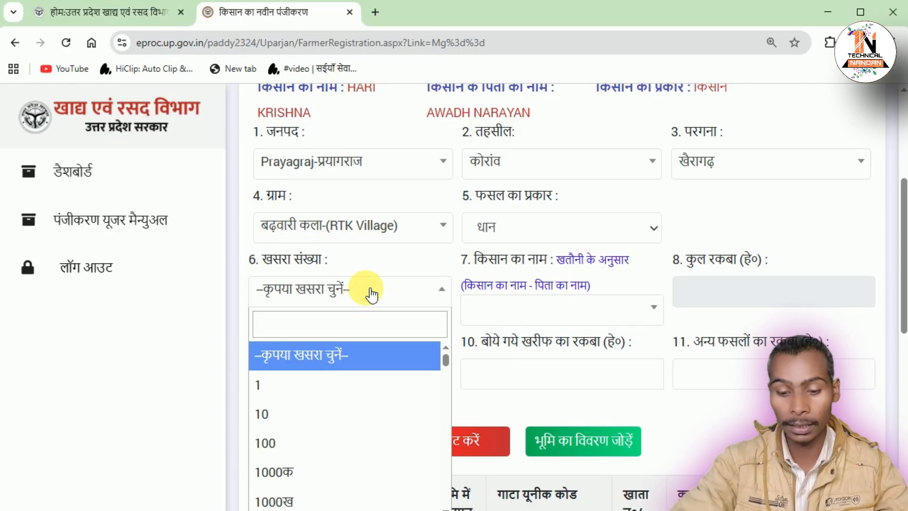
type("363")
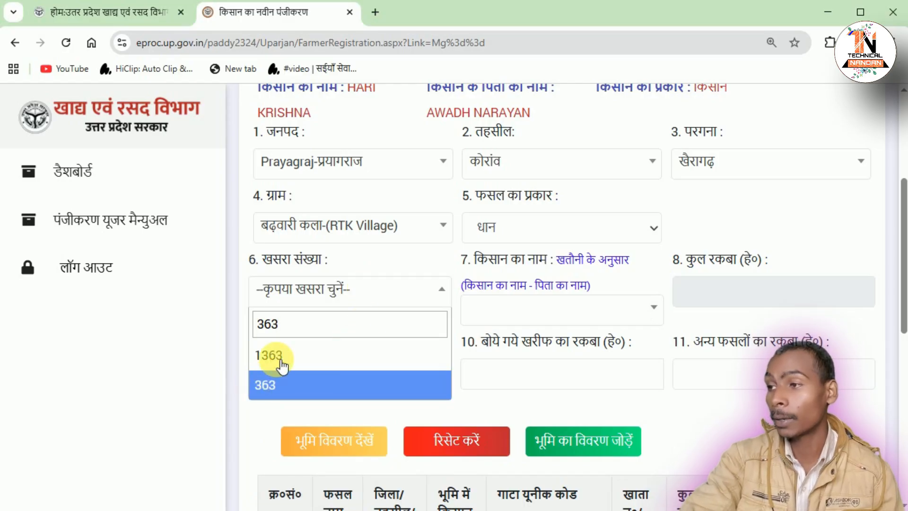
left_click(288, 385)
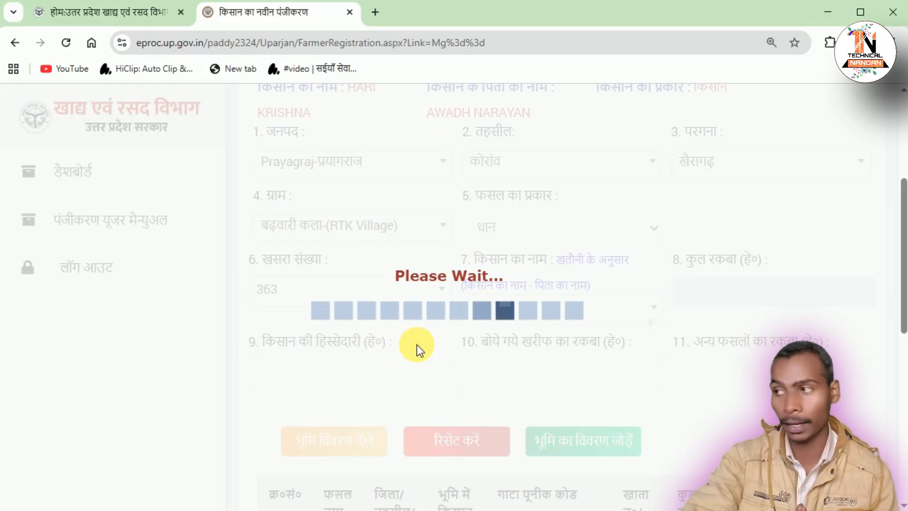
left_click(530, 310)
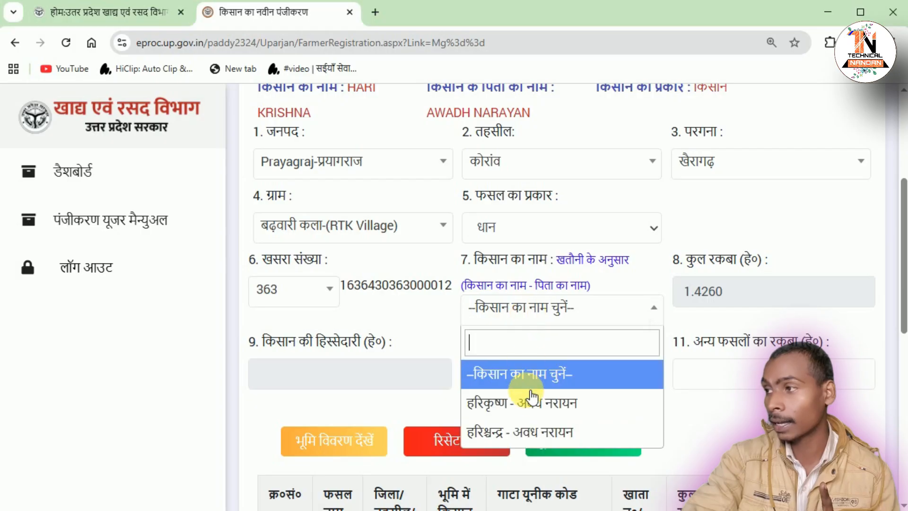
left_click(525, 402)
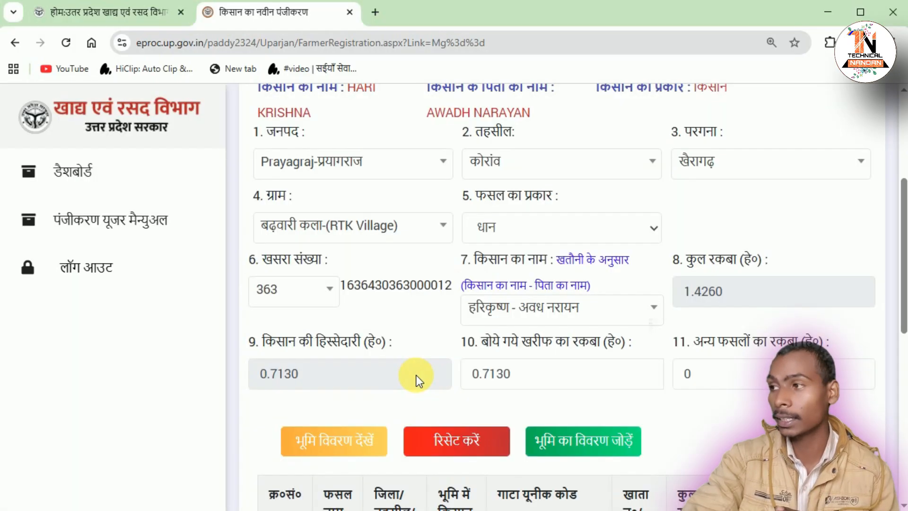
scroll(287, 373, "down", 1)
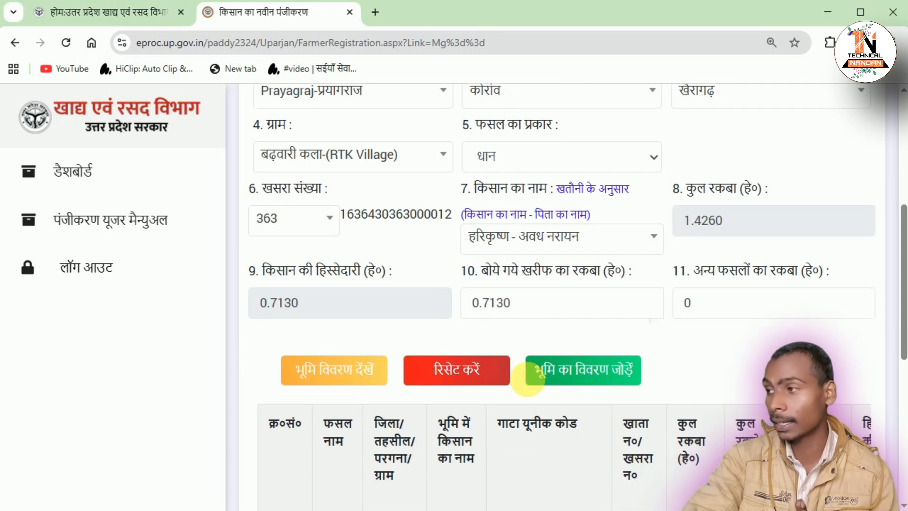
left_click(600, 377)
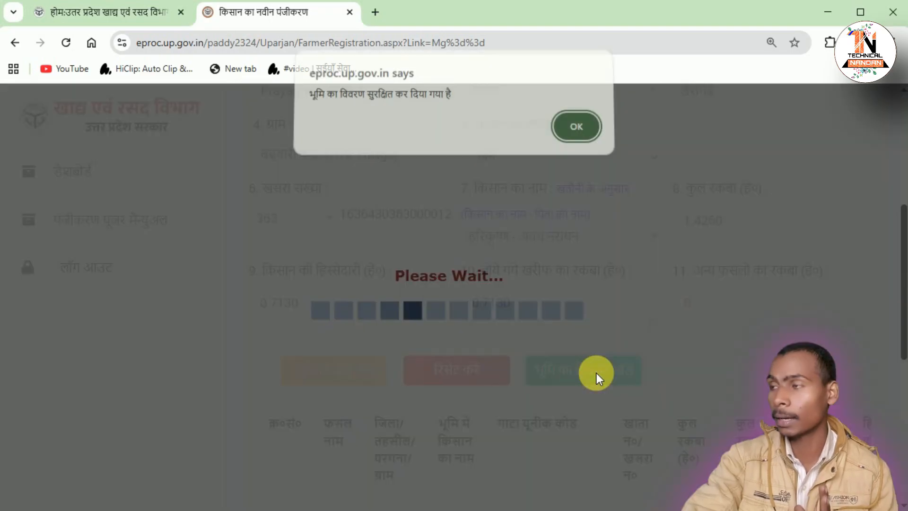
Open the parcel's Bhulekh record in a new tab and review land rows 3–5.
left_click(573, 135)
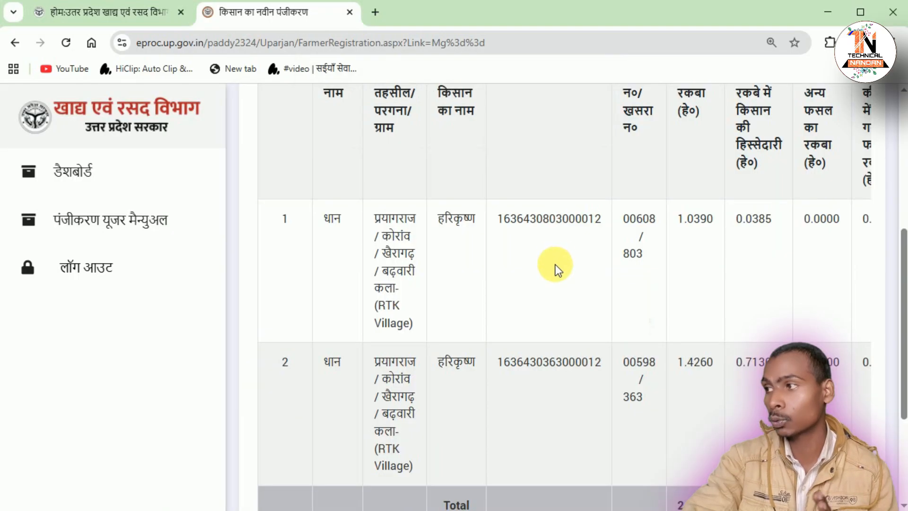
scroll(555, 265, "down", 4)
scroll(555, 266, "up", 5)
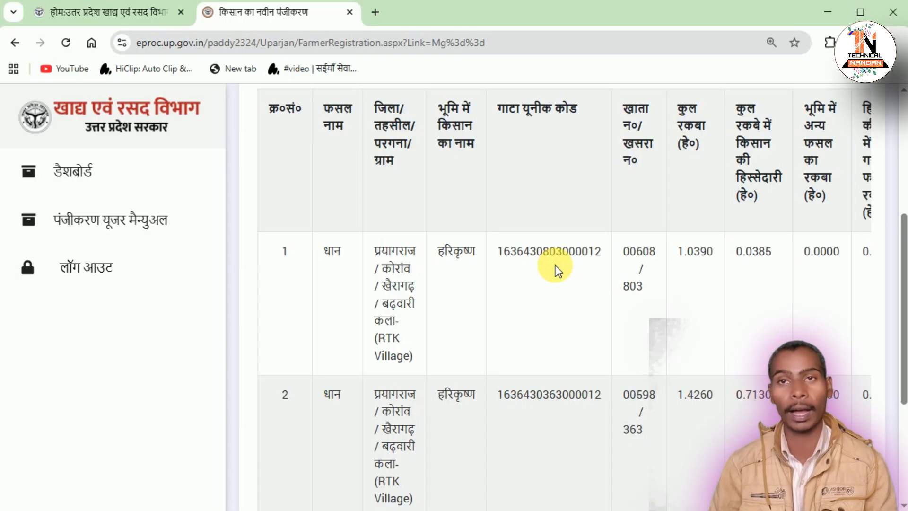
left_click(554, 266)
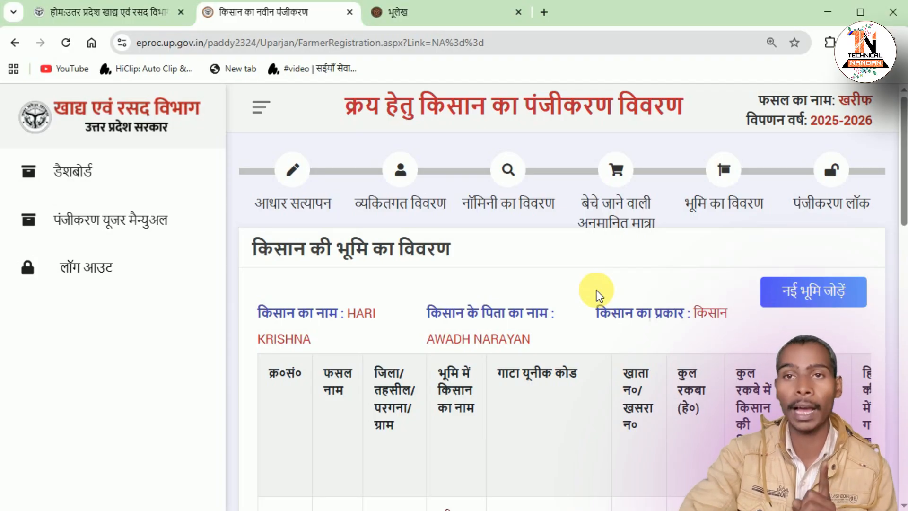
scroll(677, 279, "down", 12)
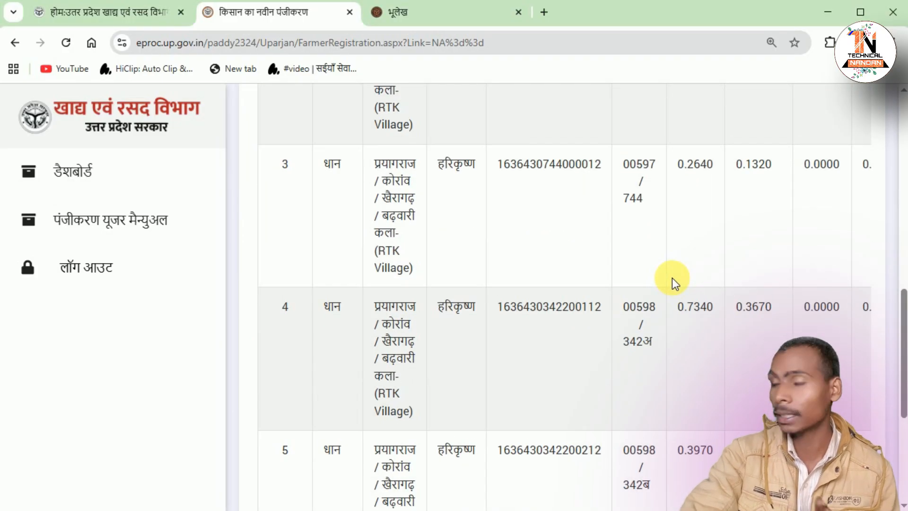
scroll(672, 279, "down", 5)
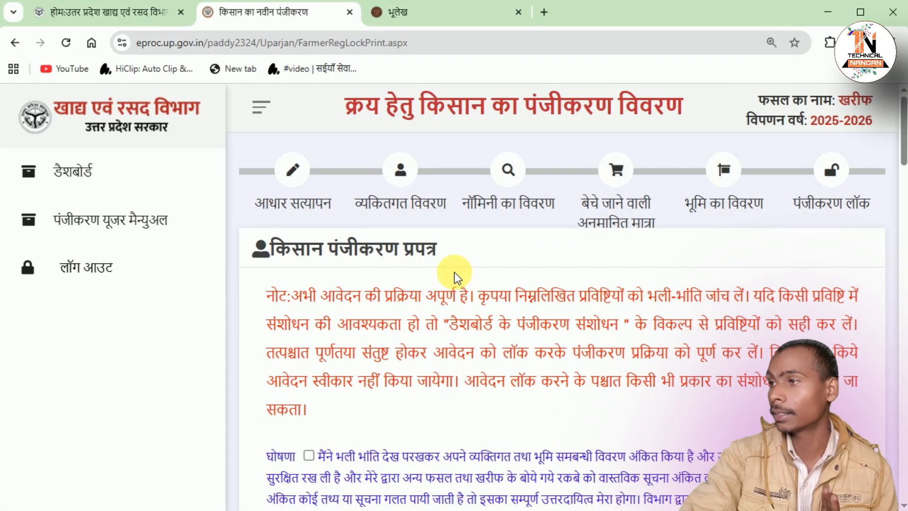
Tick the घोषणा declaration and submit the 2025-2026 kharif registration with लॉक करें.
scroll(458, 274, "down", 5)
scroll(464, 276, "up", 6)
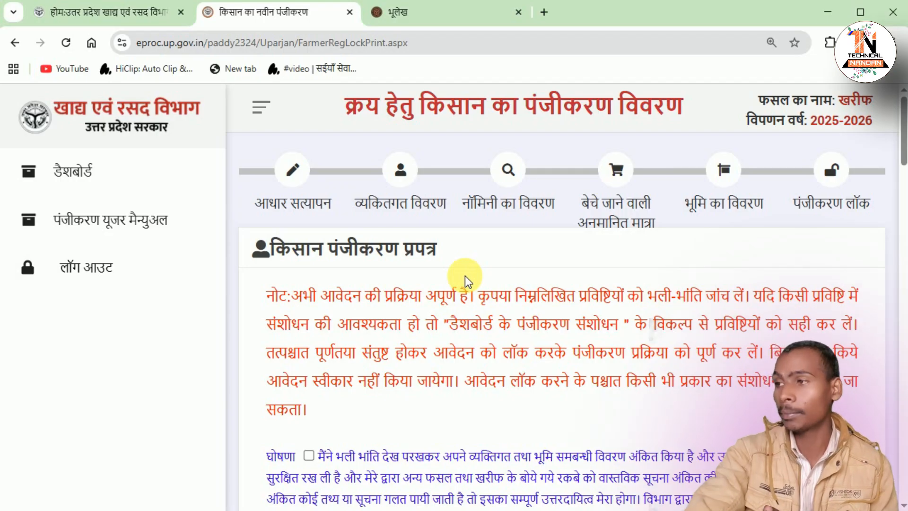
scroll(488, 229, "down", 4)
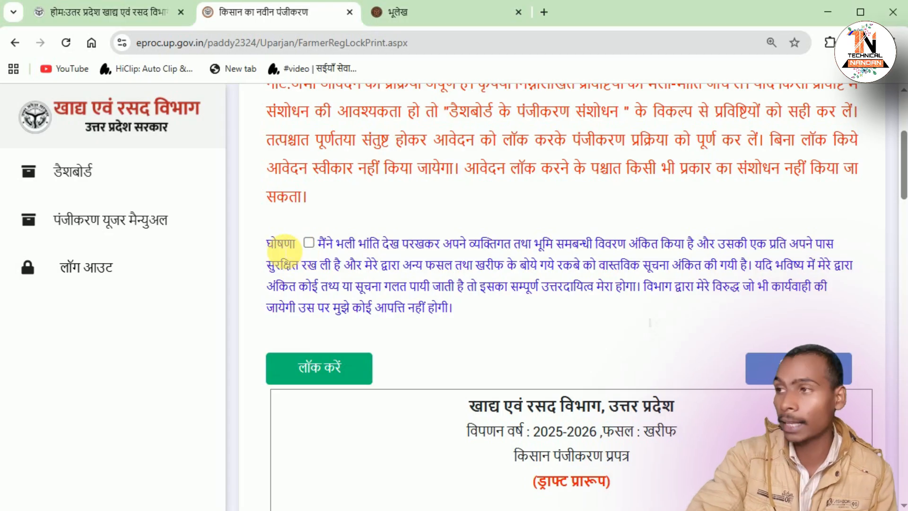
left_click(309, 243)
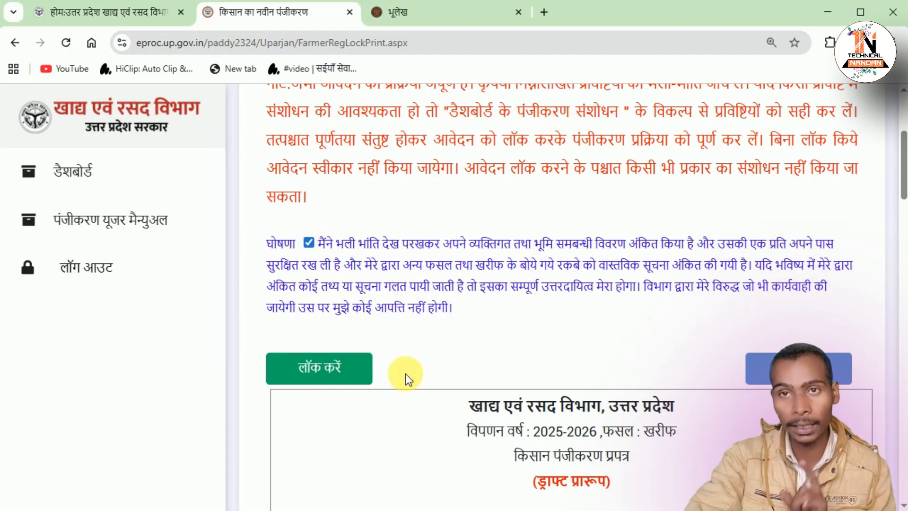
scroll(433, 374, "up", 2)
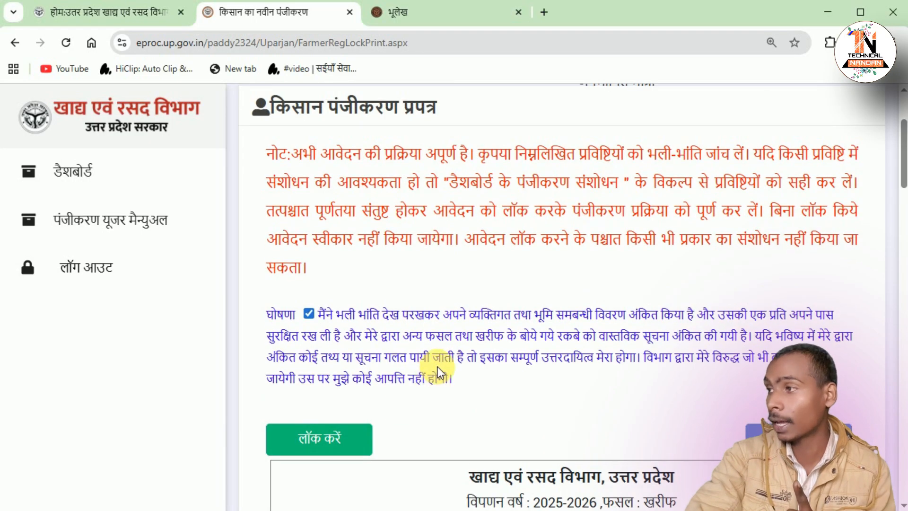
scroll(438, 366, "down", 3)
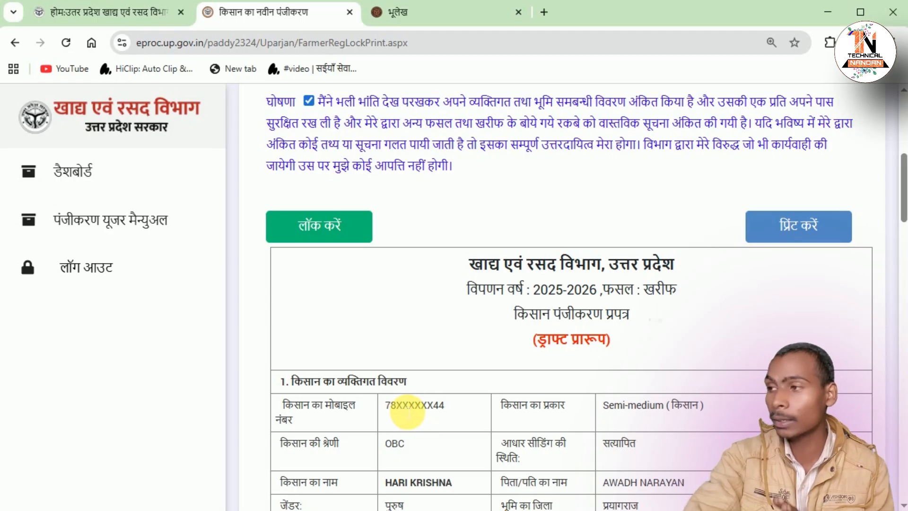
scroll(405, 407, "up", 3)
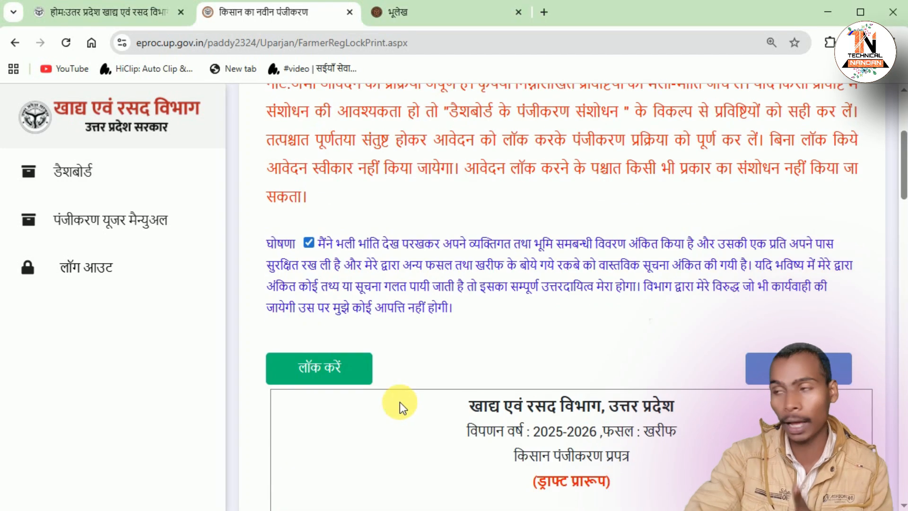
left_click(321, 378)
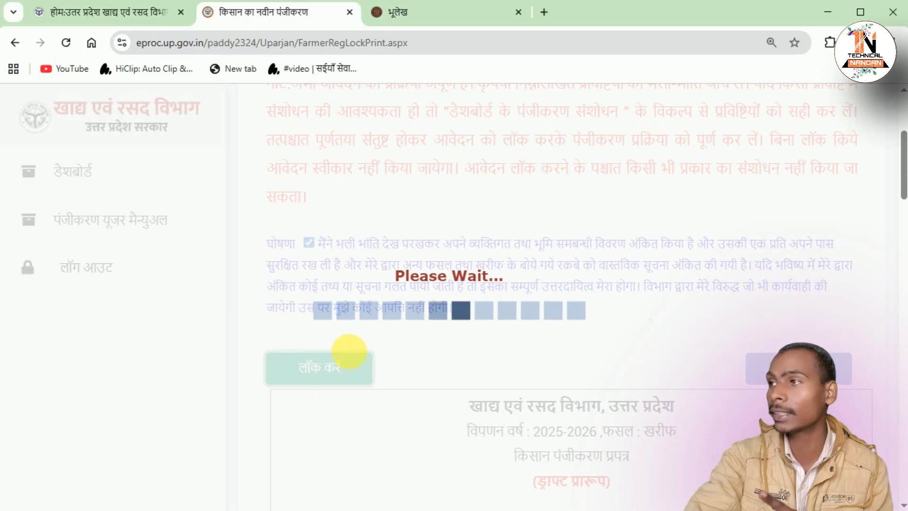
Enter and verify the mobile OTP, then acknowledge the successful lock message.
scroll(355, 348, "down", 5)
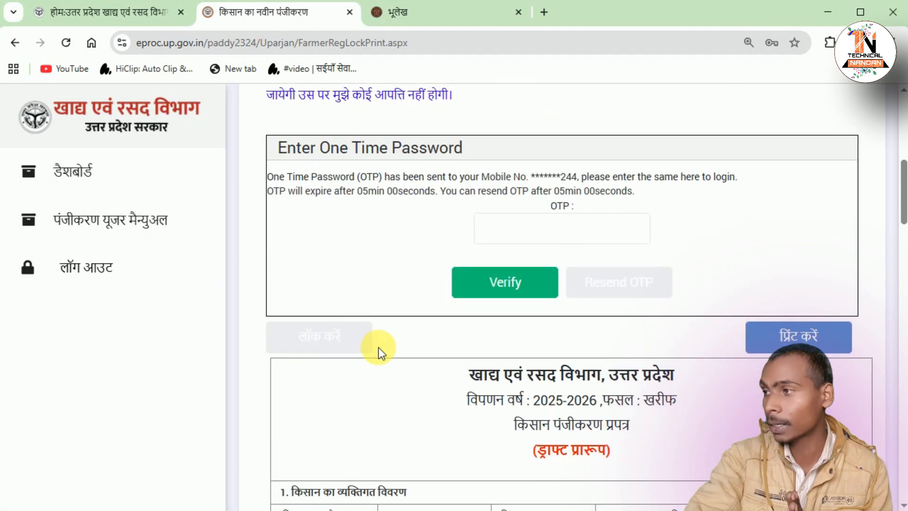
left_click(499, 226)
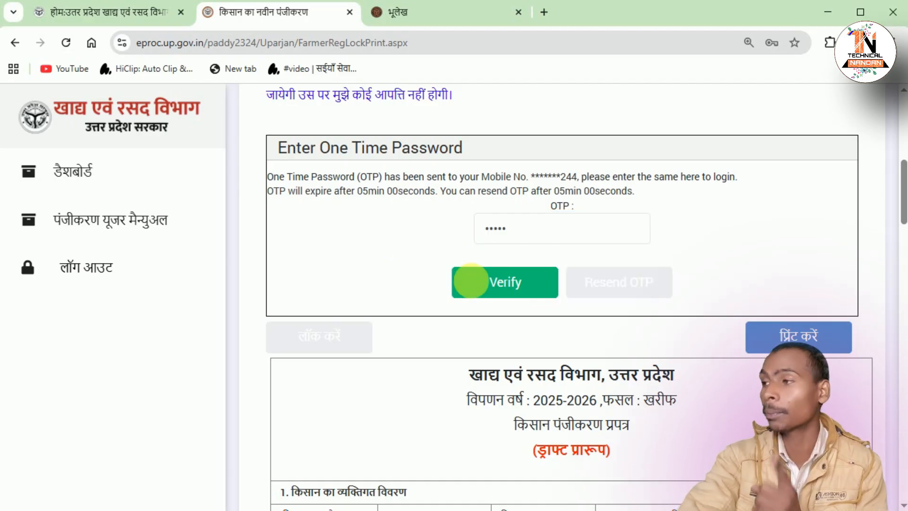
left_click(509, 290)
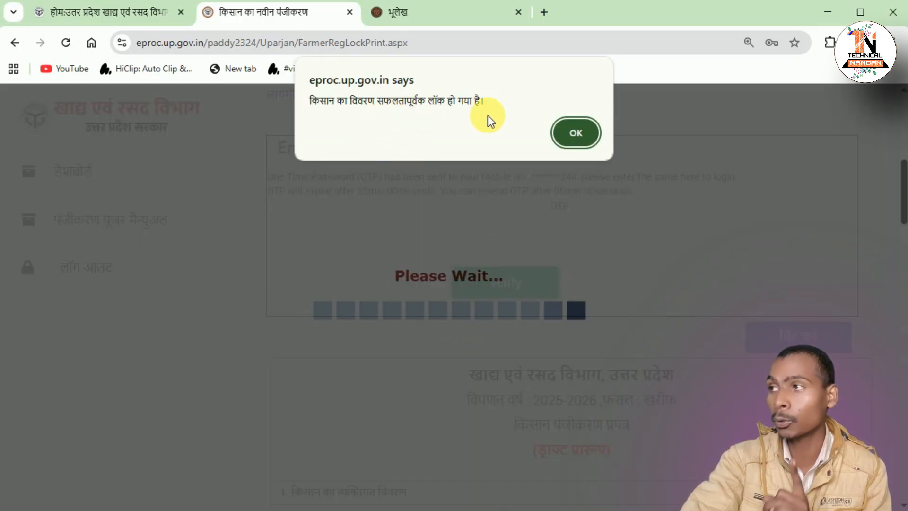
left_click(573, 136)
Review the locked print form, marking the land and khatauni name verification columns.
scroll(580, 237, "down", 5)
scroll(580, 241, "down", 3)
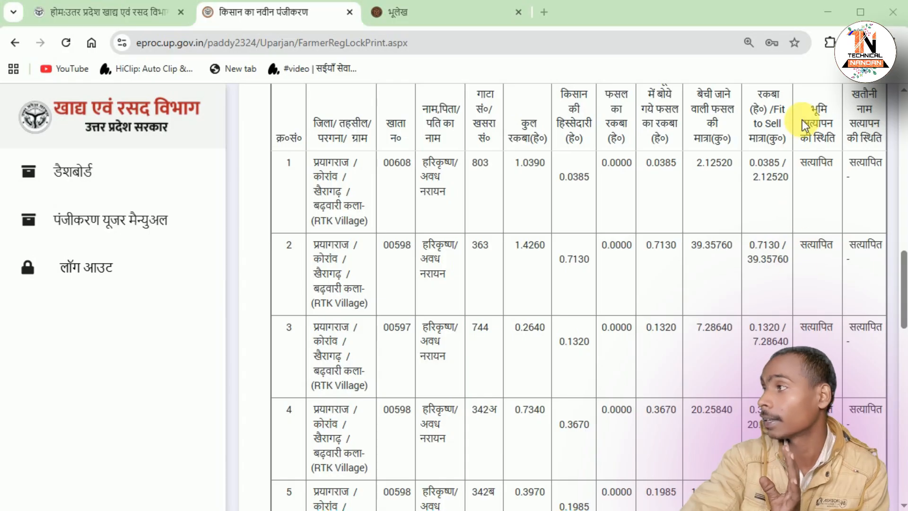
mouse_move(801, 101)
left_mouse_down()
mouse_move(831, 192)
mouse_move(838, 473)
left_mouse_up()
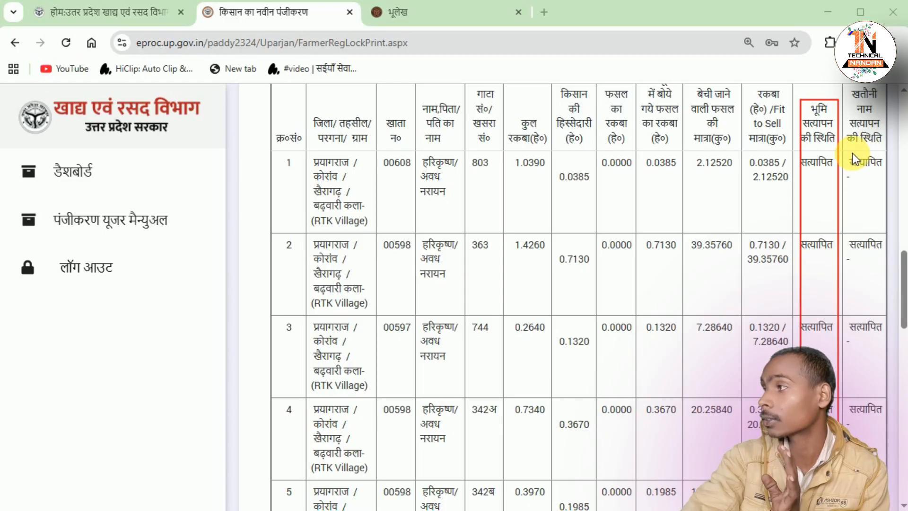
mouse_move(852, 153)
left_mouse_down()
mouse_move(884, 263)
mouse_move(887, 473)
left_mouse_up()
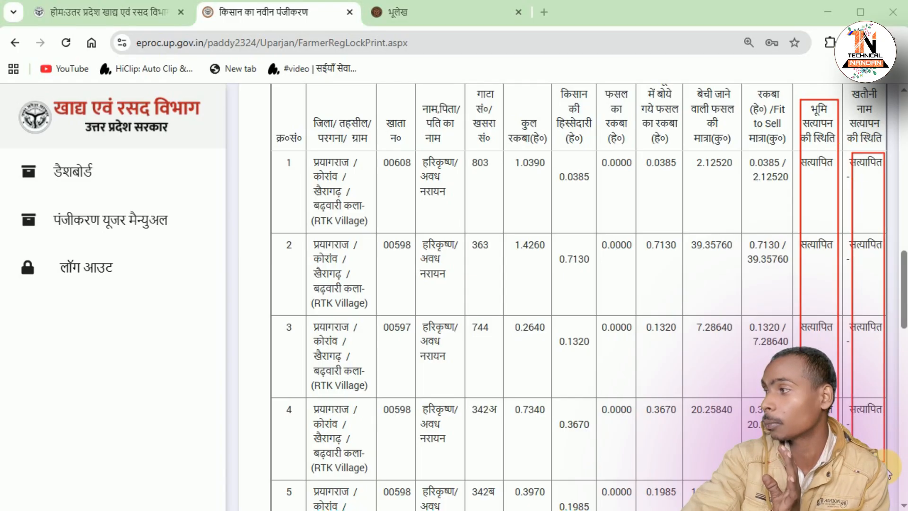
mouse_move(373, 162)
left_mouse_down()
mouse_move(671, 357)
mouse_move(699, 358)
left_mouse_up()
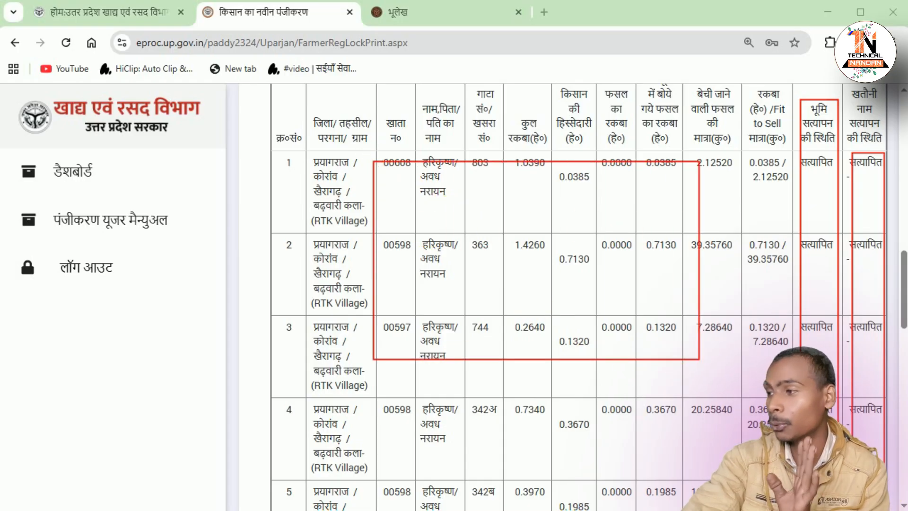
key("Escape")
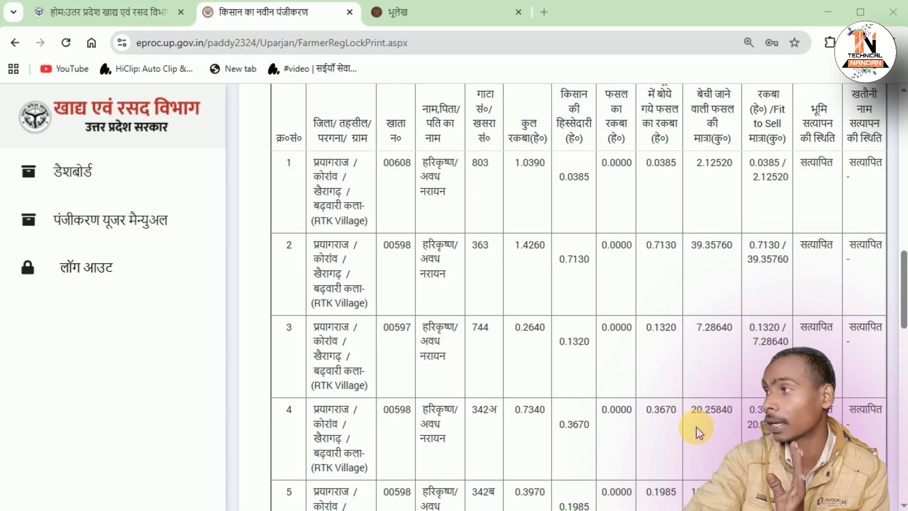
scroll(623, 272, "up", 7)
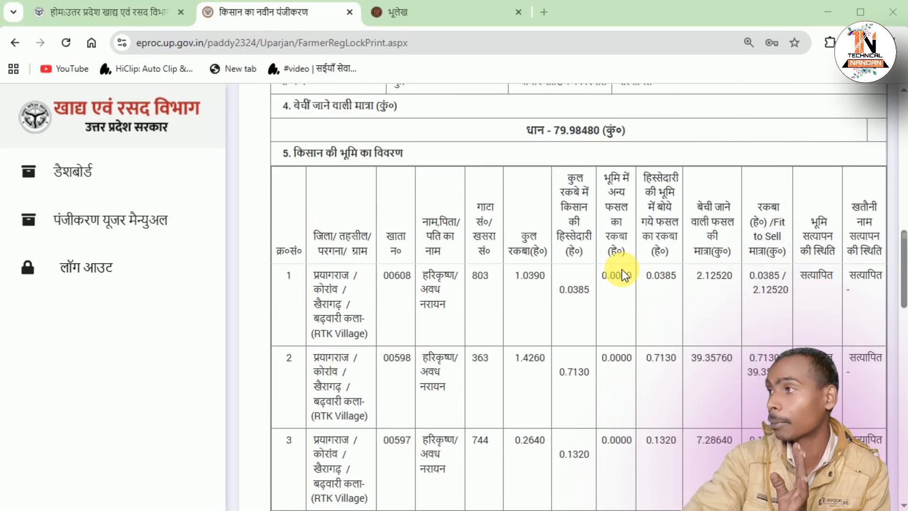
scroll(624, 274, "up", 4)
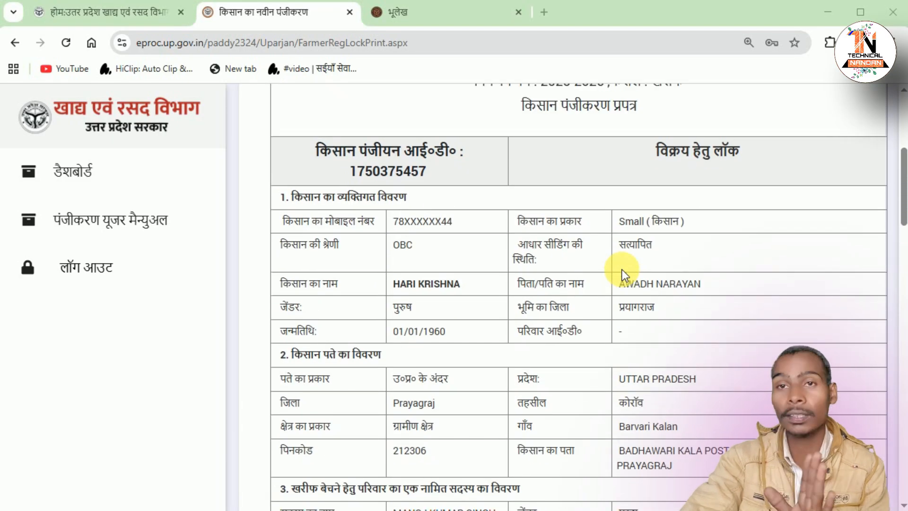